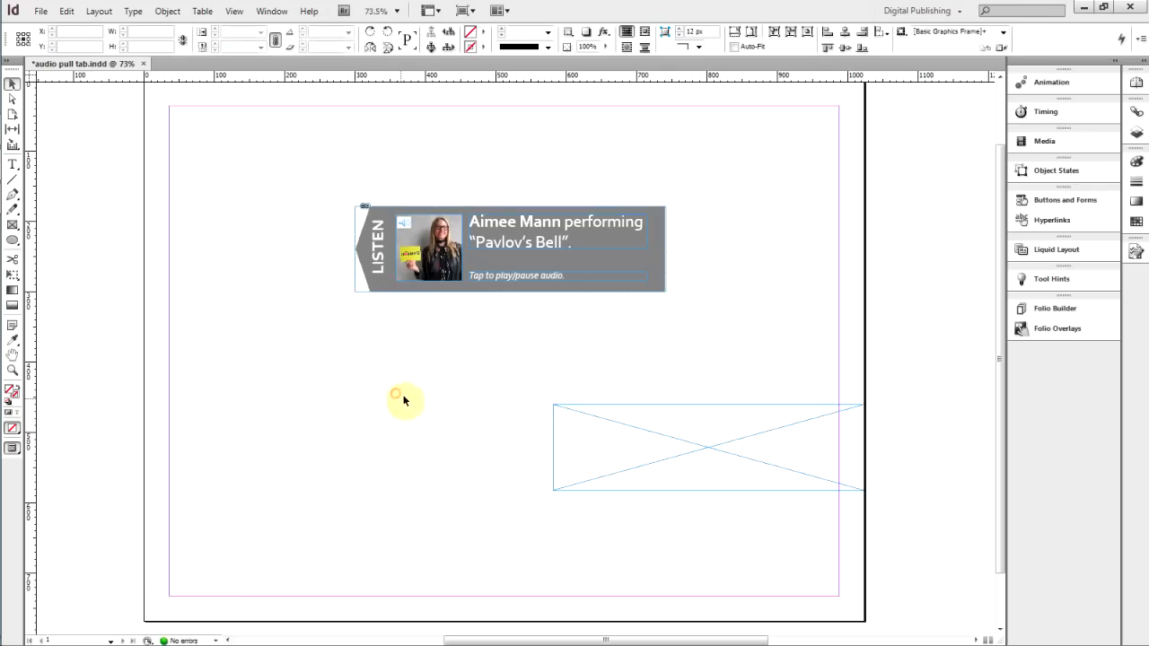
# Delete the audio thumbnail photo from the LISTEN pull tab
pyautogui.click(373, 268)
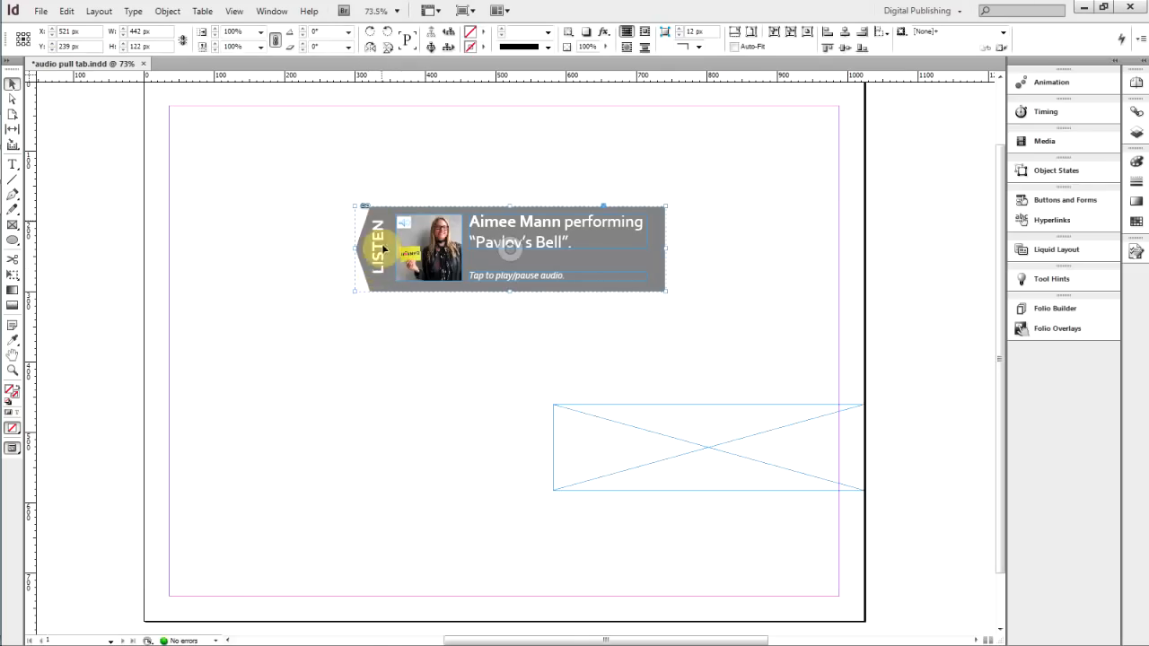
pyautogui.rightClick(371, 261)
pyautogui.click(412, 430)
pyautogui.click(377, 358)
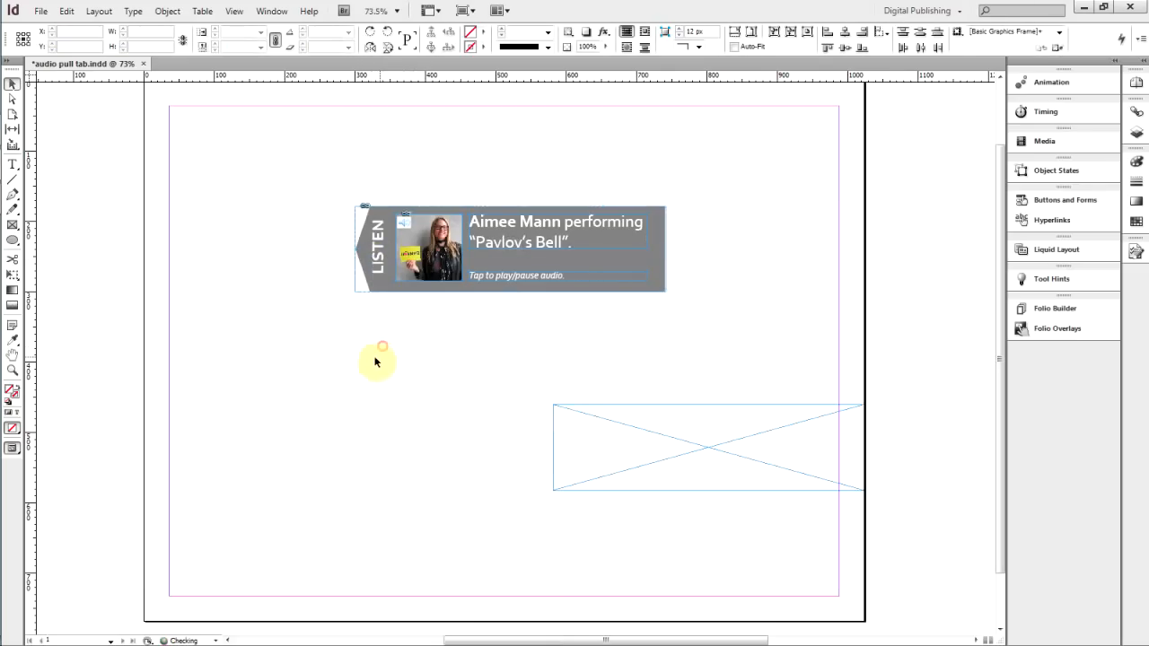
pyautogui.click(413, 272)
pyautogui.press('Delete')
# Place a WATCH label graphic in place of the selected LISTEN label on the tab
pyautogui.click(390, 272)
pyautogui.click(41, 10)
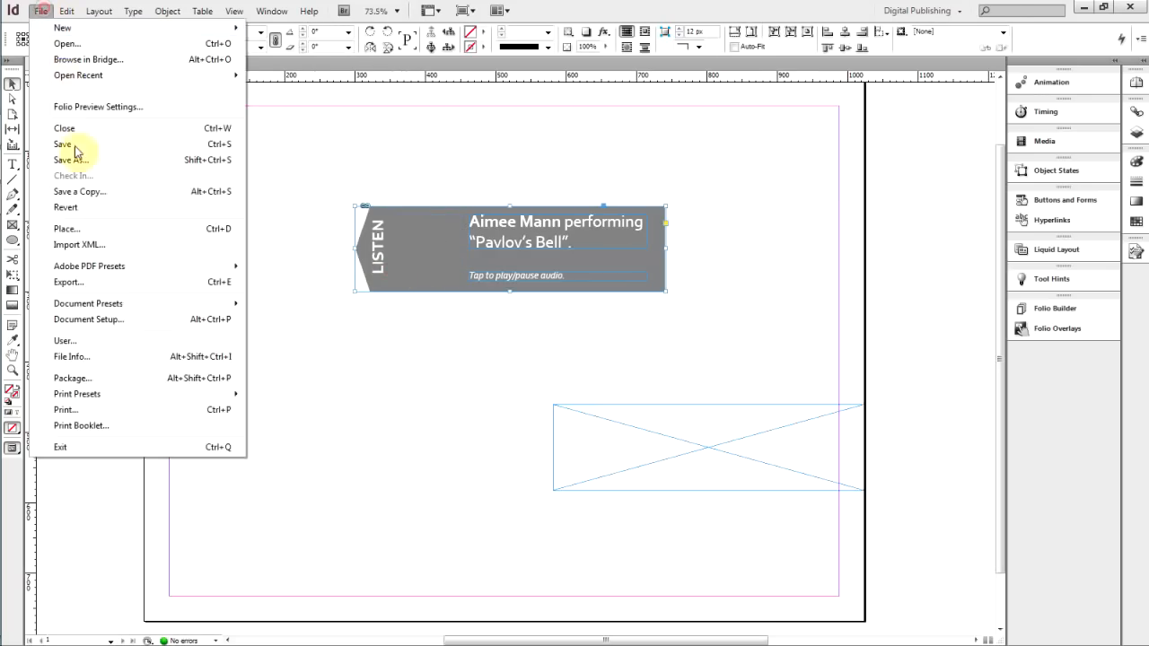
pyautogui.click(79, 232)
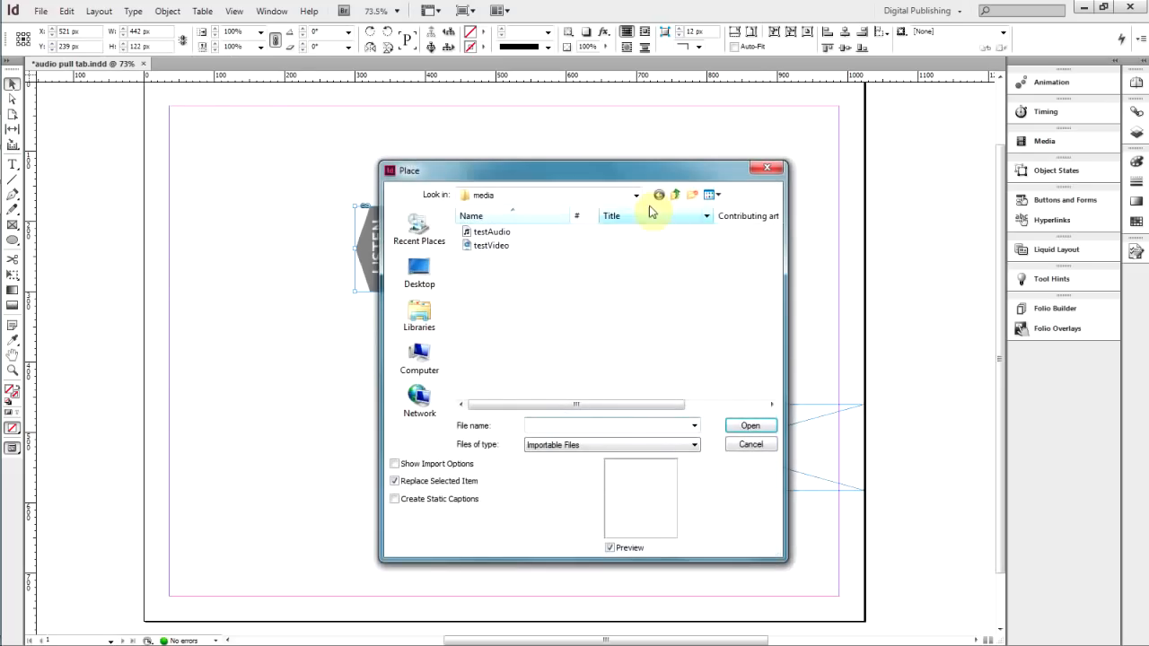
pyautogui.doubleClick(600, 235)
pyautogui.moveTo(775, 266); pyautogui.dragTo(781, 334)
pyautogui.click(516, 384)
pyautogui.click(748, 425)
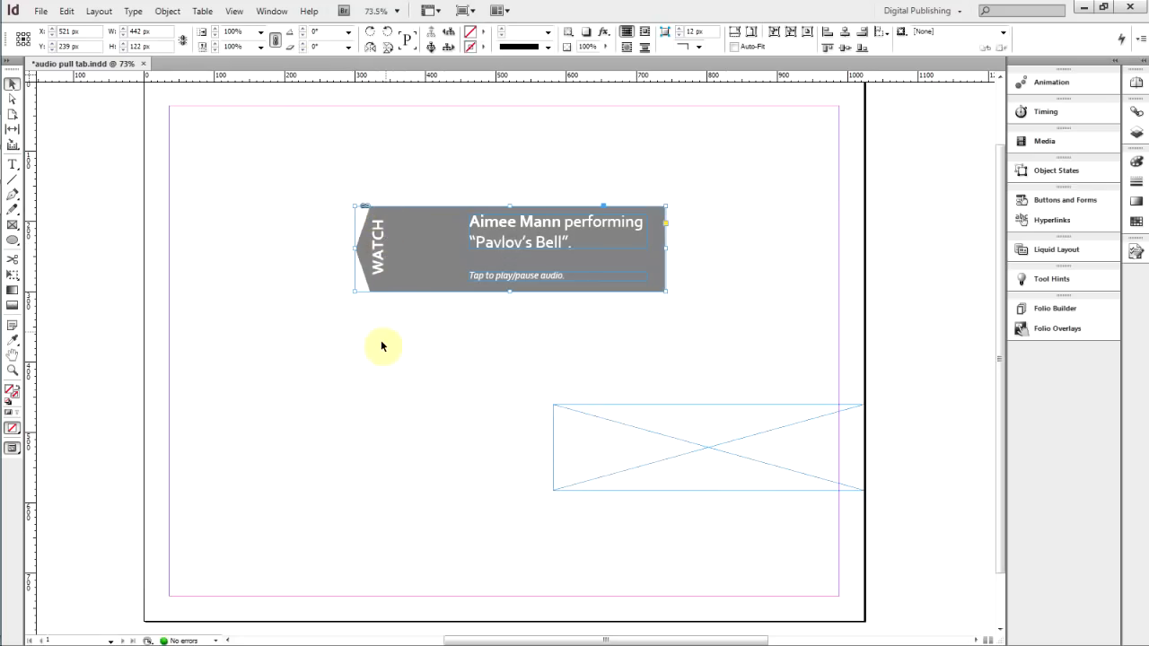
# Edit the tab's caption to read "Tap to play video."
pyautogui.click(354, 334)
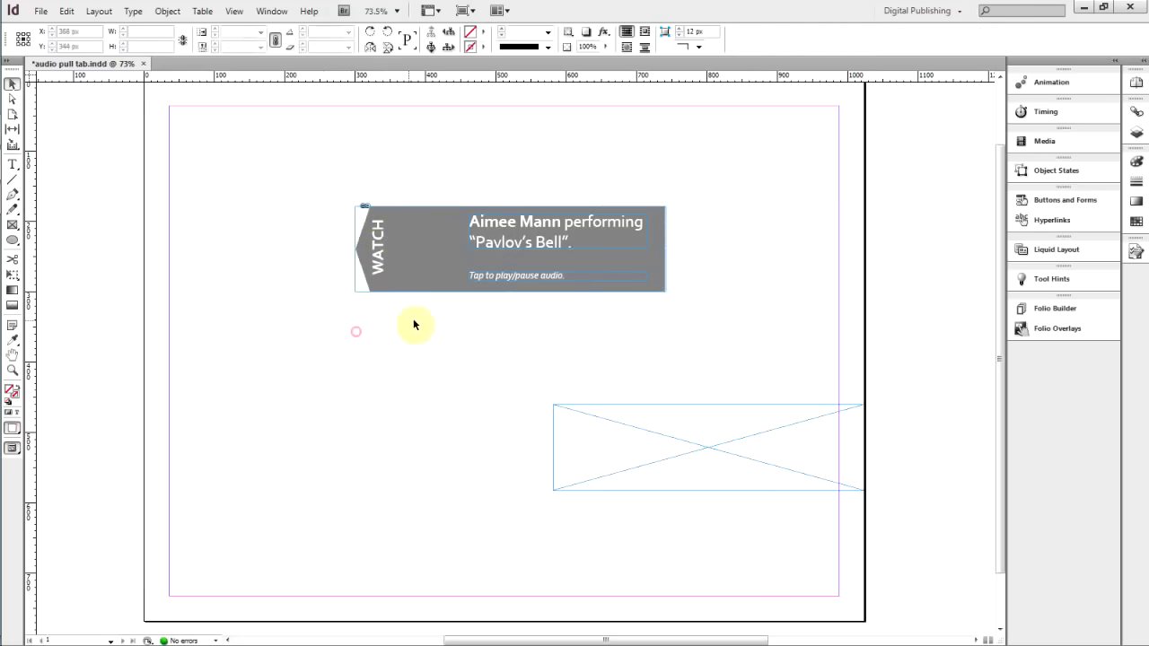
pyautogui.doubleClick(574, 280)
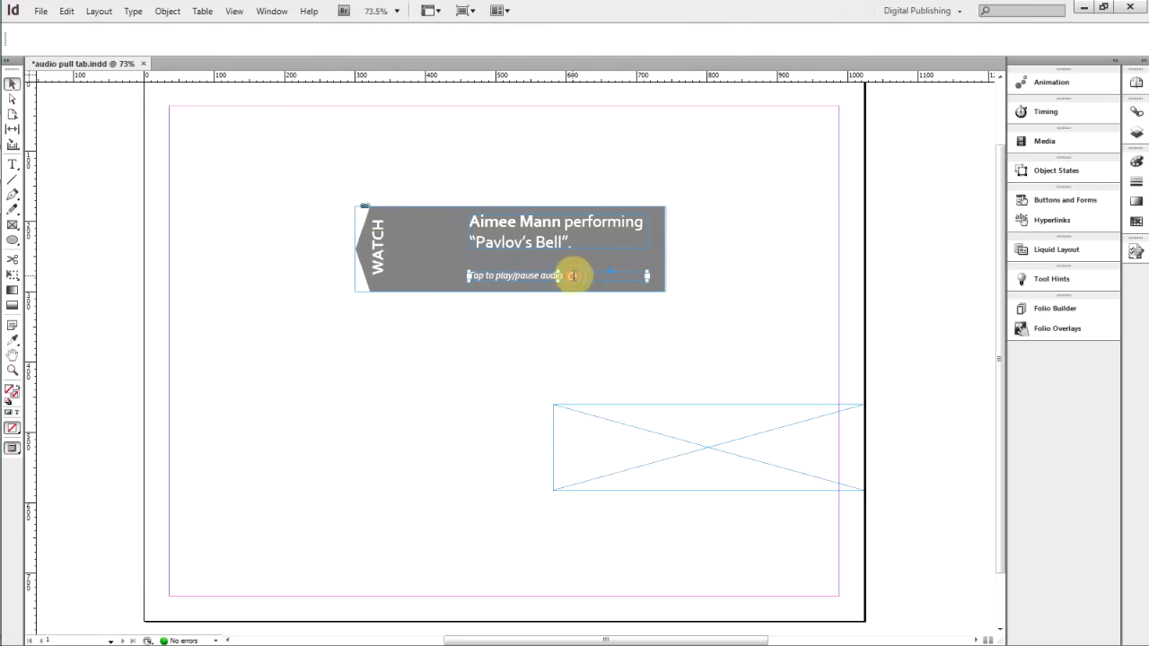
pyautogui.moveTo(575, 278); pyautogui.dragTo(515, 275)
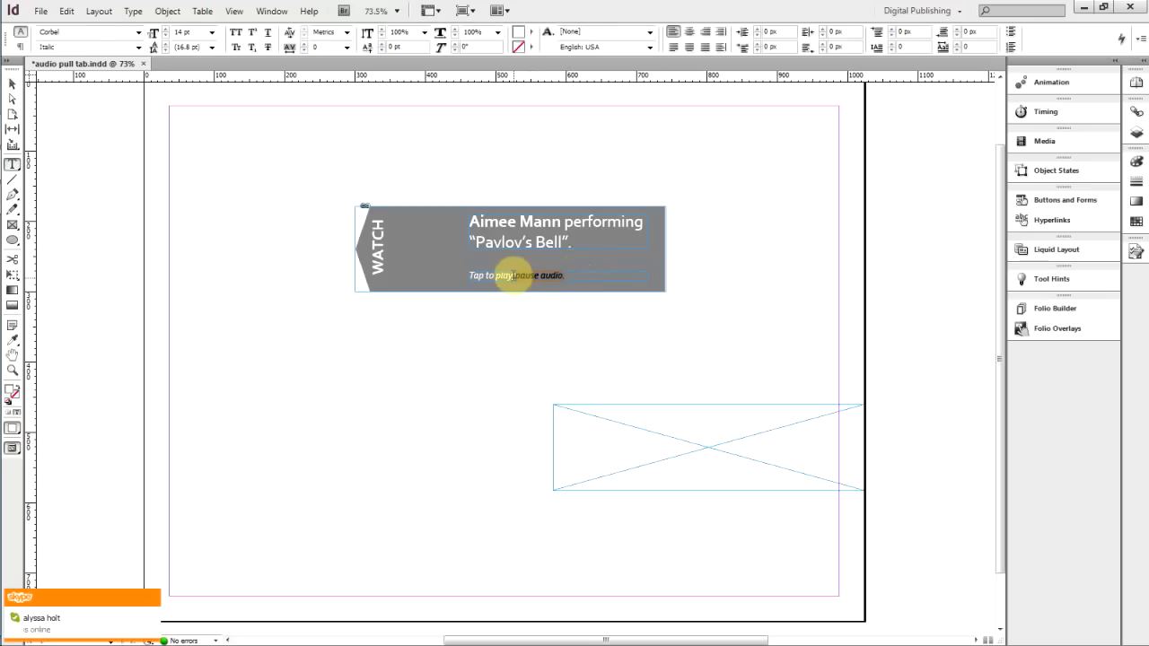
pyautogui.press('BackSpace')
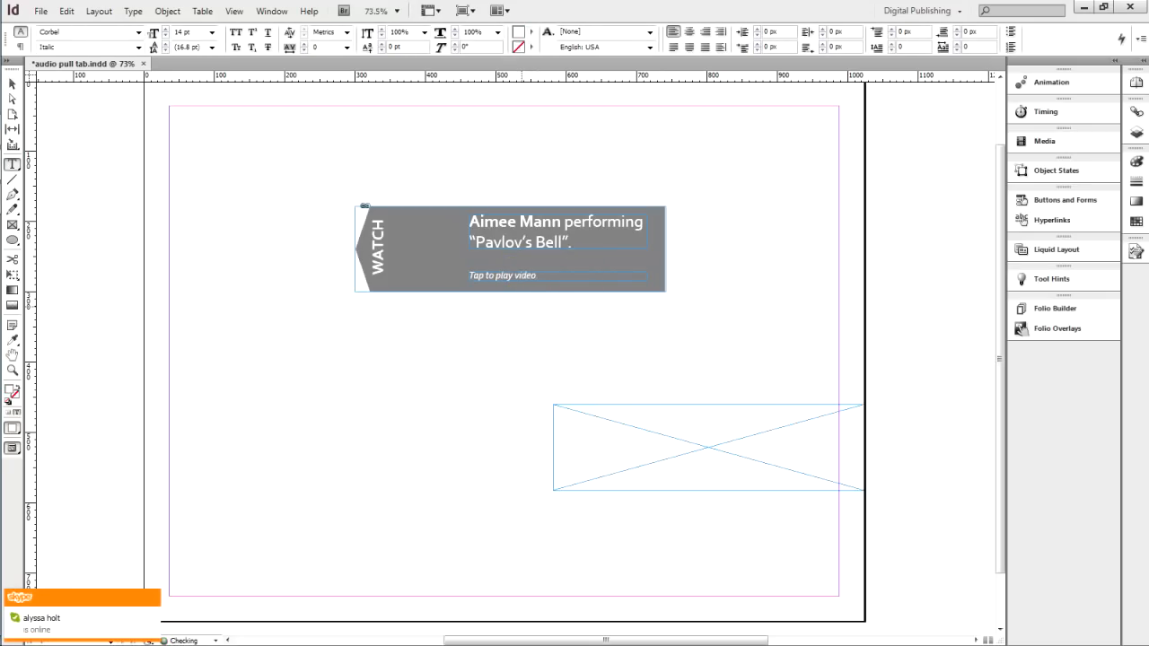
# Place the testVideo file from the media folder onto the page
pyautogui.click(12, 83)
pyautogui.click(217, 247)
pyautogui.click(40, 11)
pyautogui.click(77, 228)
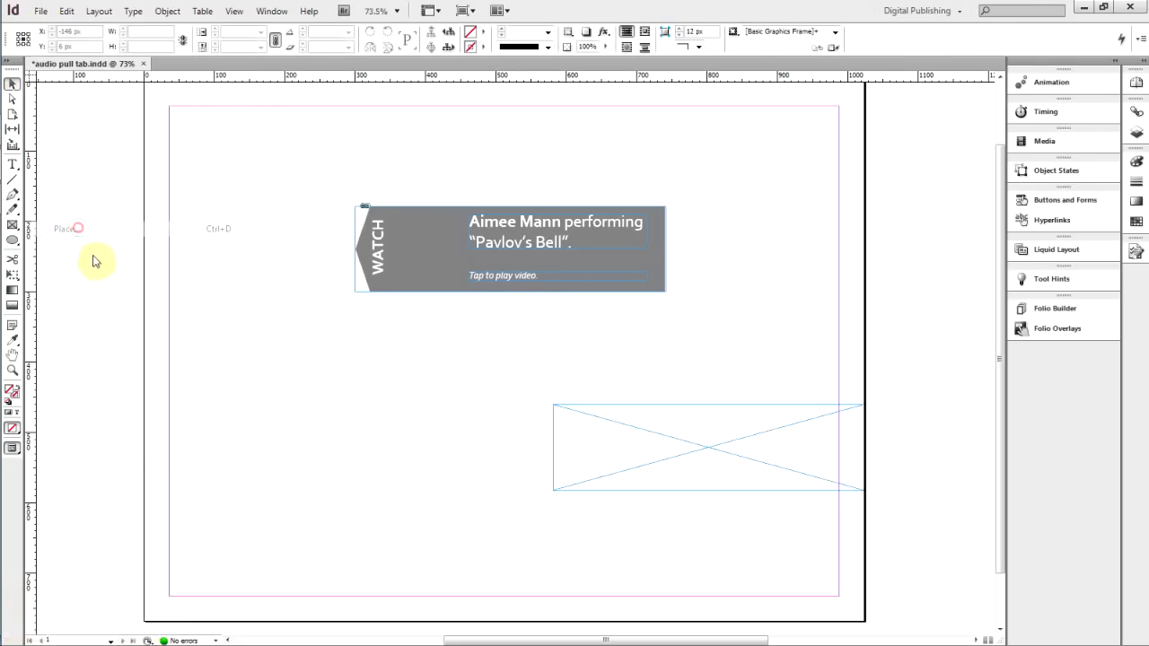
pyautogui.click(675, 195)
pyautogui.doubleClick(563, 260)
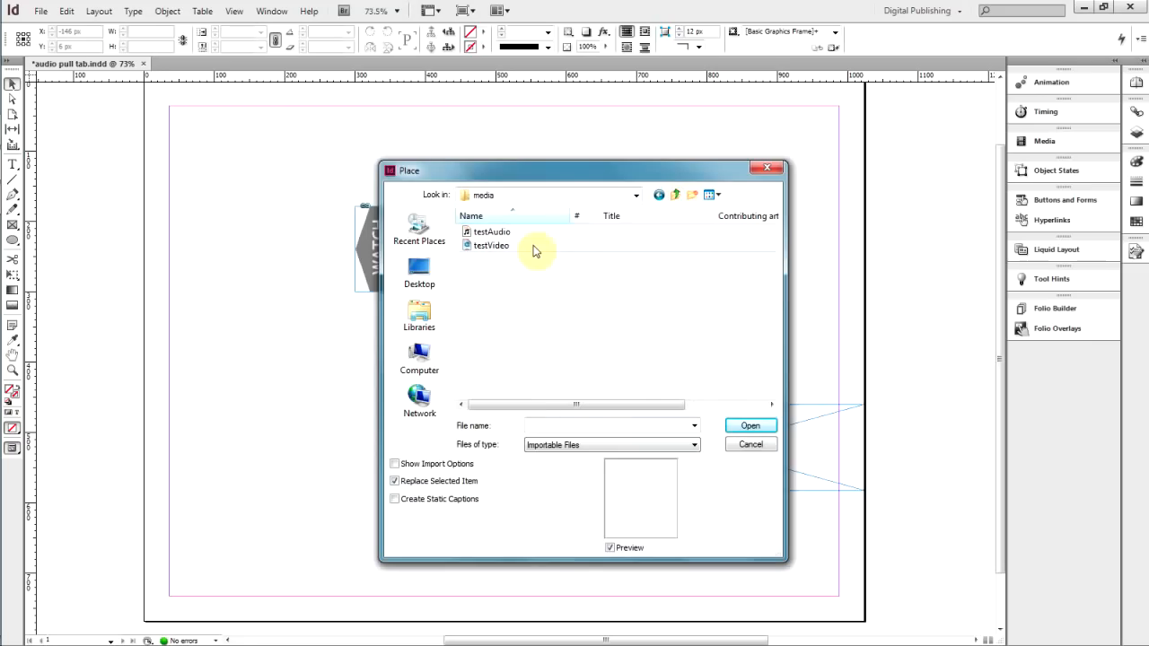
pyautogui.click(507, 246)
pyautogui.click(743, 429)
pyautogui.click(262, 361)
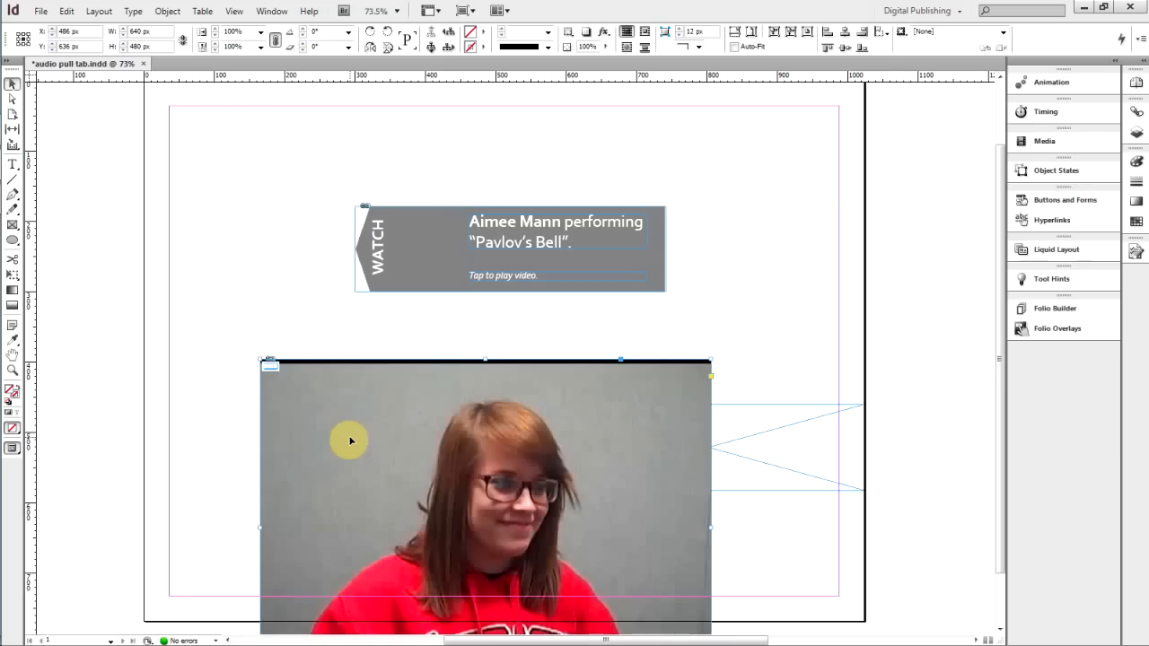
# Move the video into the pull tab beside the WATCH label and scale it to about 126 x 95 px
pyautogui.moveTo(386, 437); pyautogui.dragTo(325, 251)
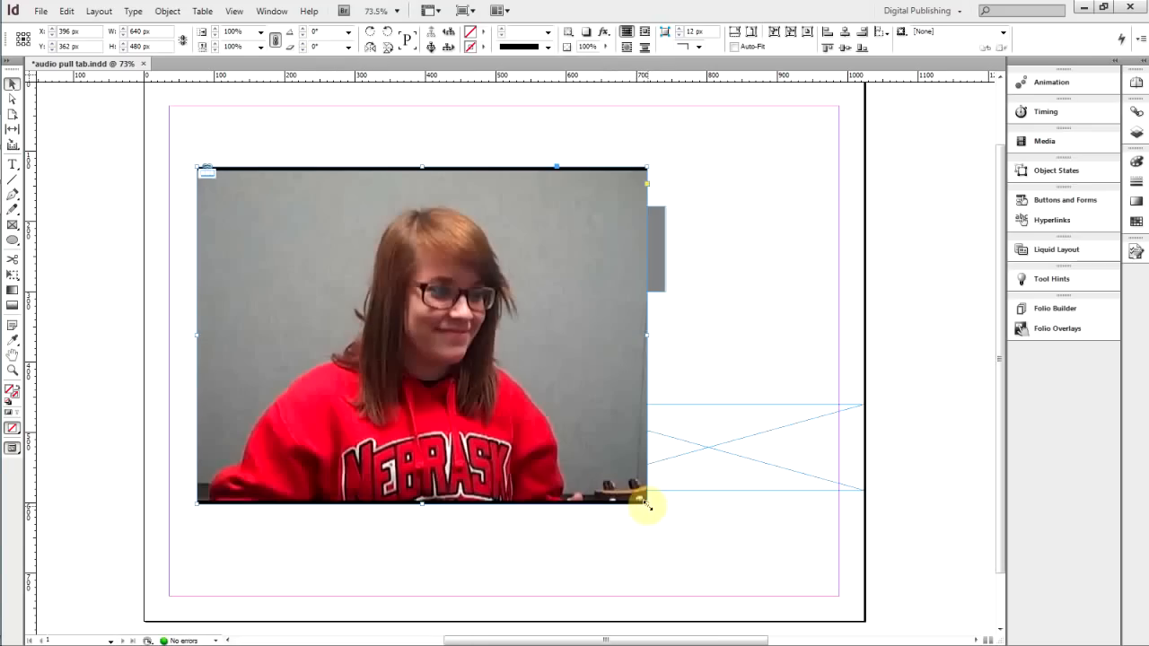
pyautogui.moveTo(643, 501); pyautogui.dragTo(441, 256)
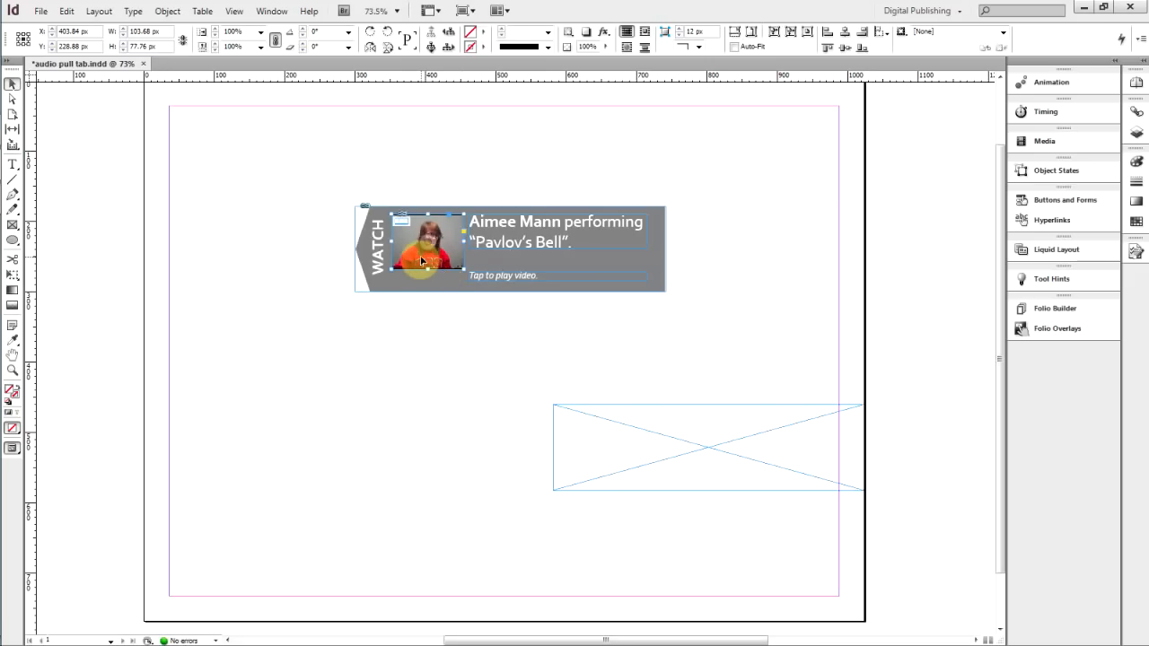
pyautogui.press('Down')
pyautogui.press('Down')
pyautogui.press('Down')
pyautogui.press('Down')
pyautogui.press('Down')
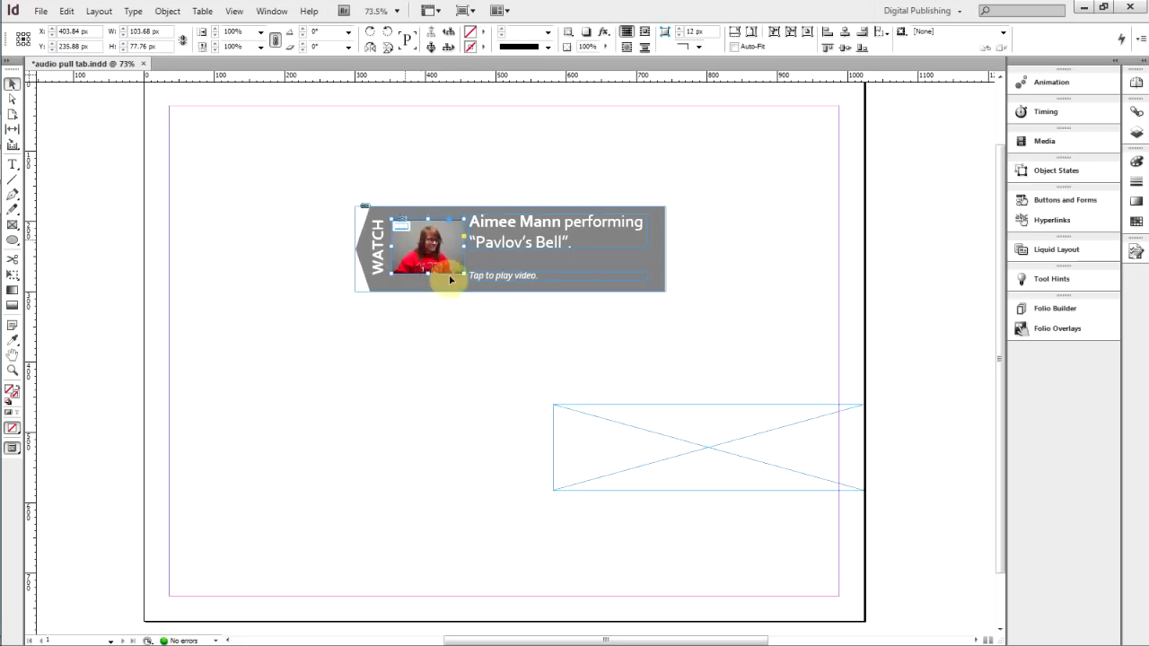
pyautogui.moveTo(421, 261); pyautogui.dragTo(474, 278)
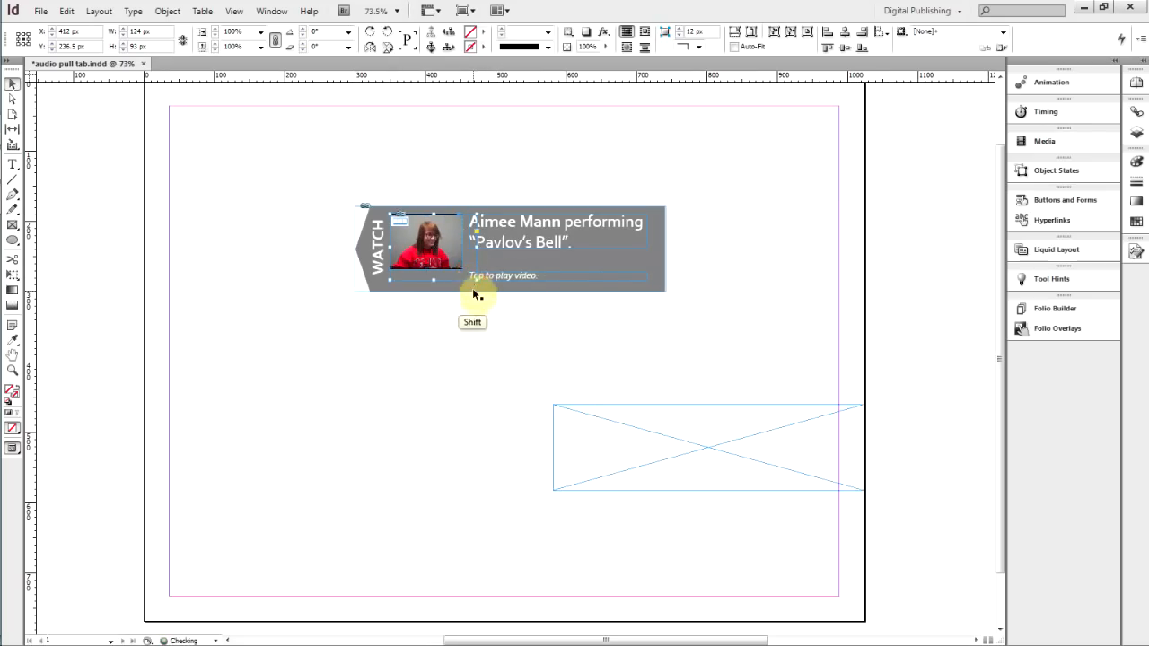
pyautogui.click(65, 13)
pyautogui.click(79, 30)
pyautogui.moveTo(457, 270); pyautogui.dragTo(479, 281)
pyautogui.click(471, 323)
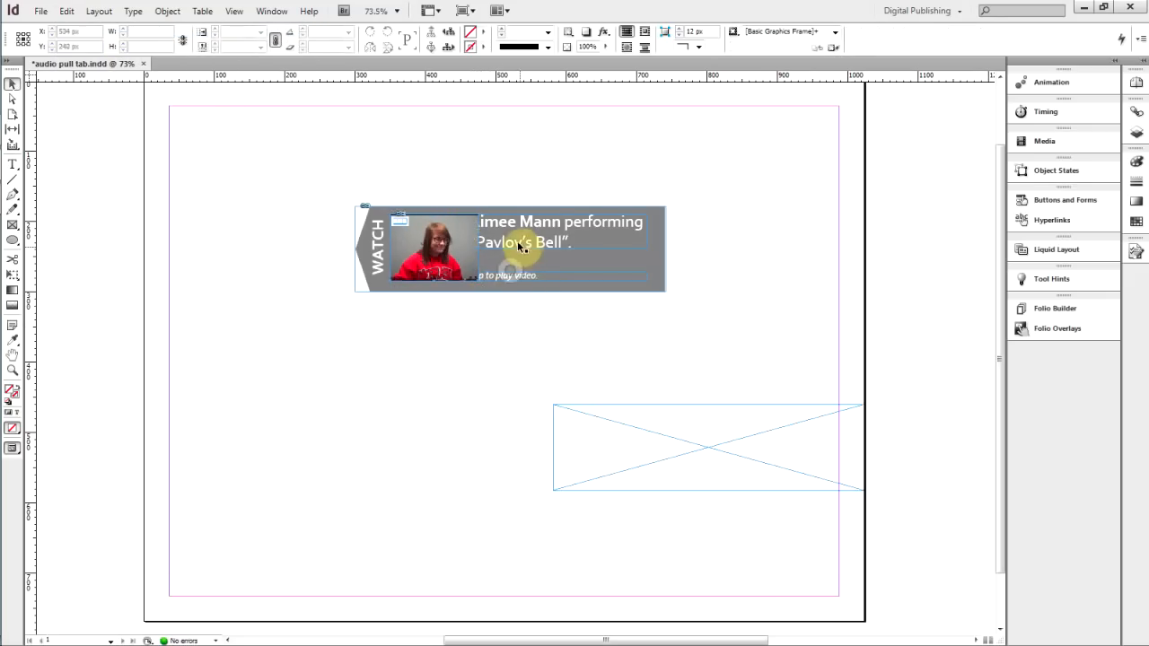
# Shift the left edges of the title and caption text frames right of the video and extend the title frame to about 74 px high
pyautogui.click(504, 244)
pyautogui.moveTo(468, 231); pyautogui.dragTo(485, 231)
pyautogui.click(497, 281)
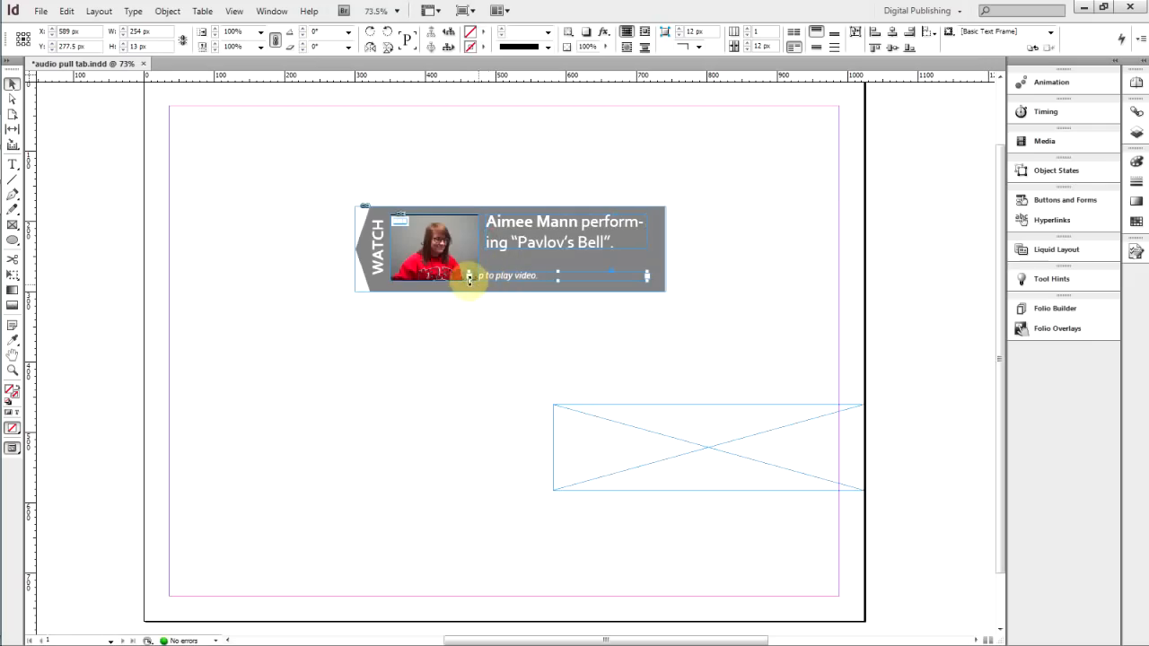
pyautogui.moveTo(467, 275); pyautogui.dragTo(485, 276)
pyautogui.doubleClick(526, 228)
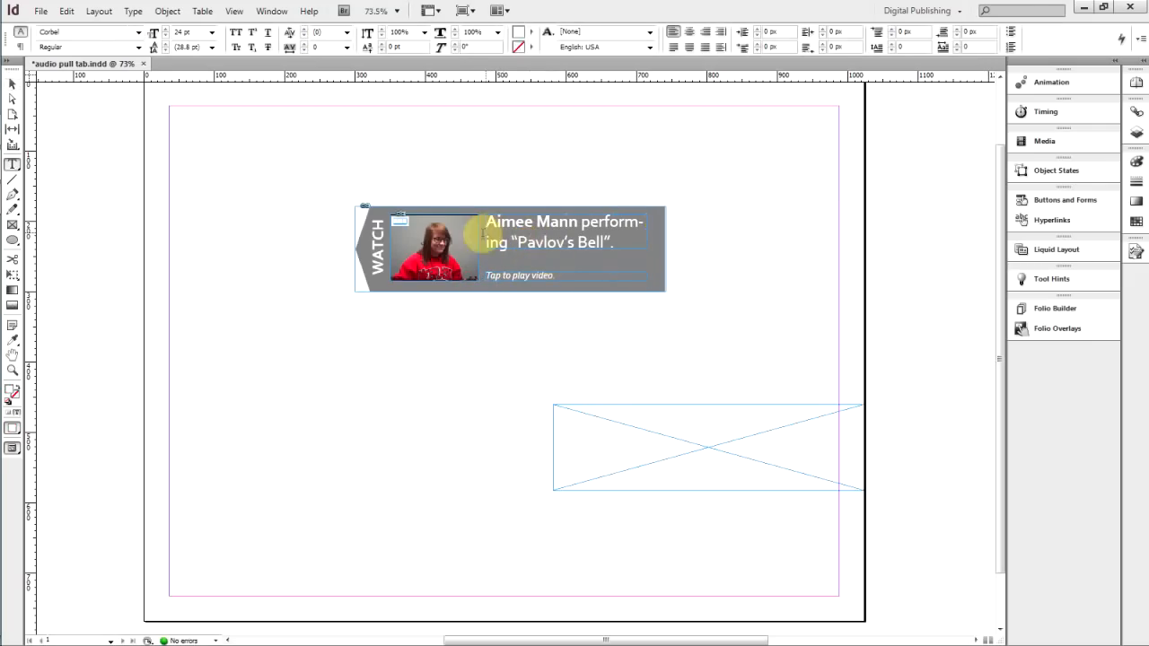
pyautogui.click(12, 83)
pyautogui.click(571, 244)
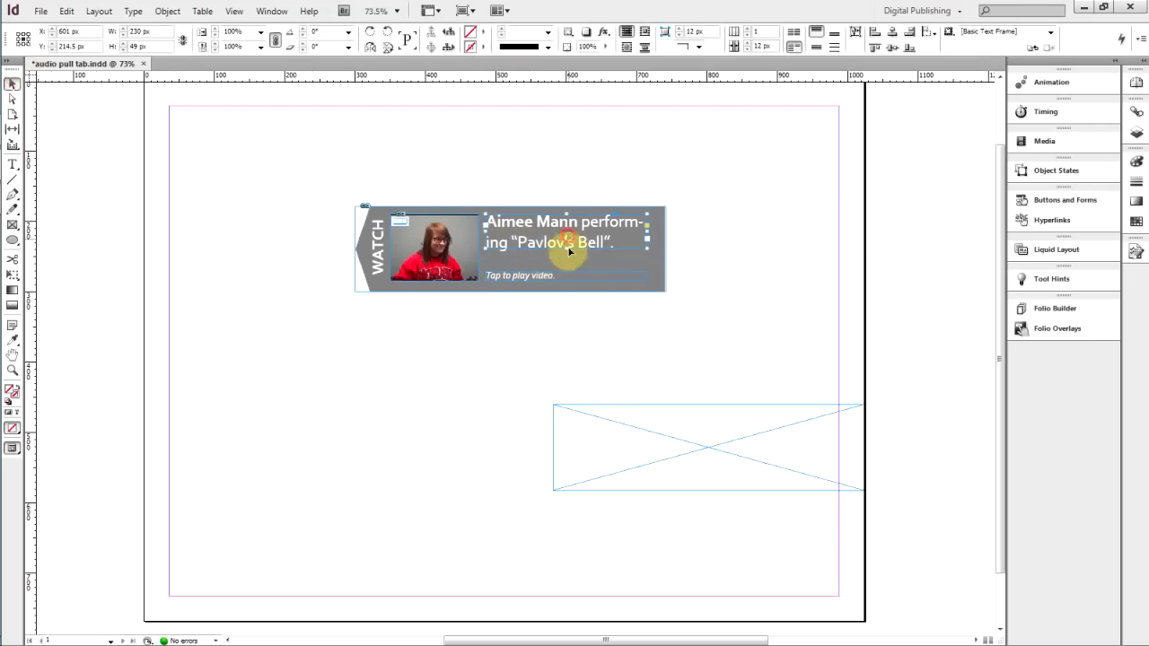
pyautogui.moveTo(568, 249); pyautogui.dragTo(570, 269)
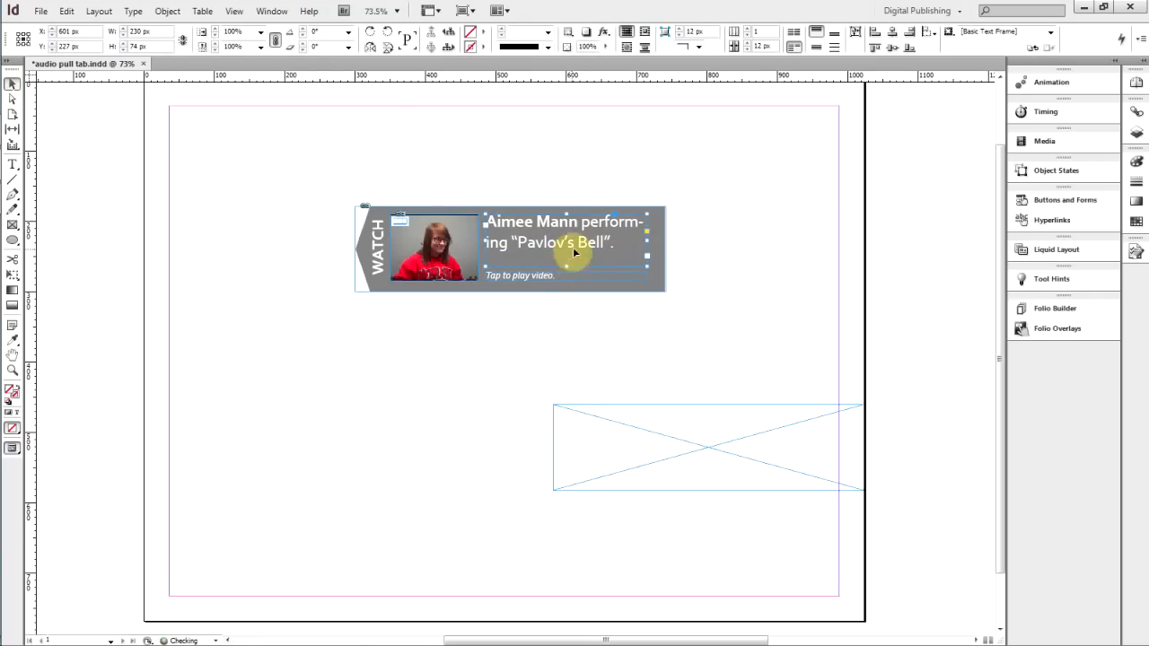
# Turn off hyphenation for the title paragraph
pyautogui.click(13, 165)
pyautogui.click(19, 47)
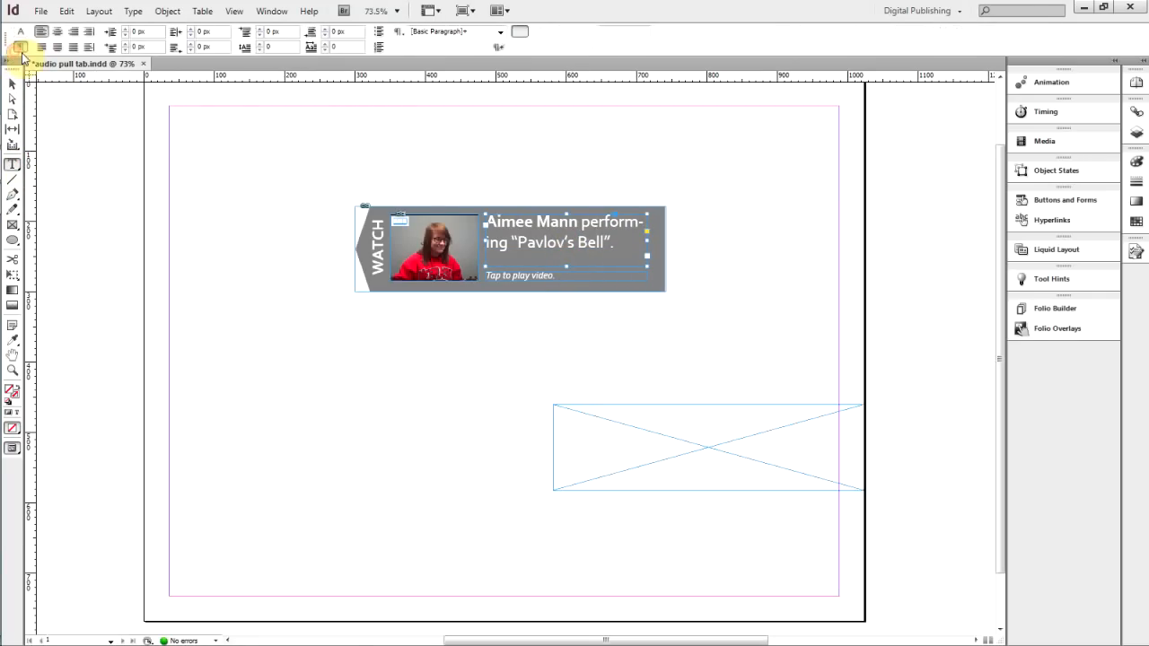
pyautogui.click(407, 45)
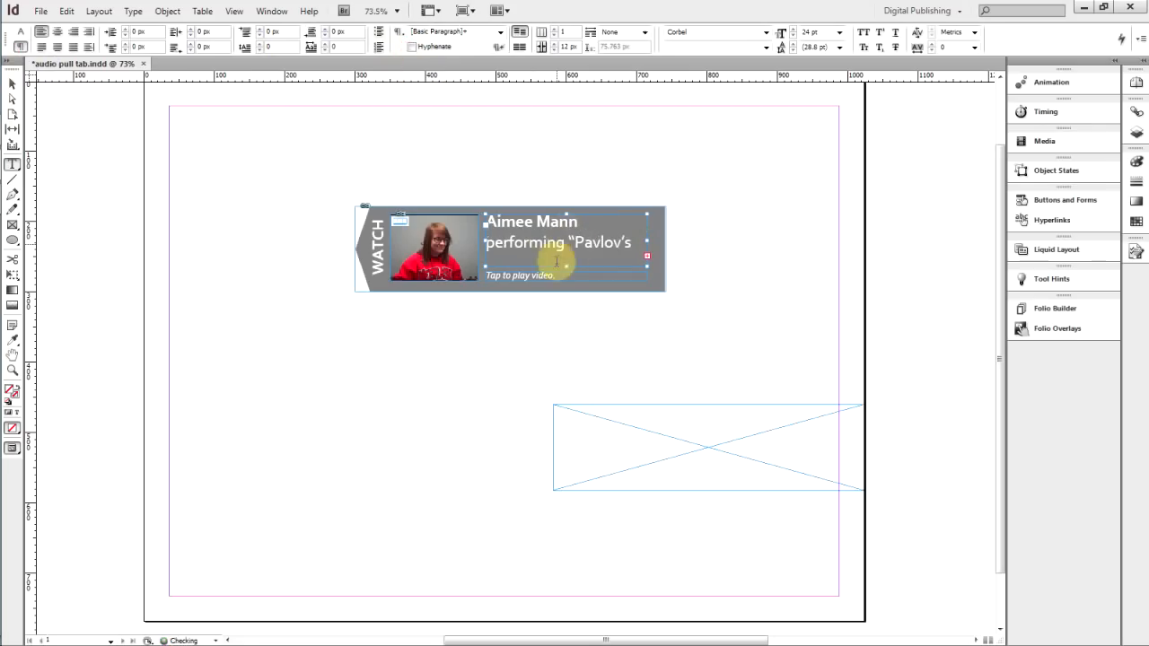
# Reduce the title text's font size to 22 pt
pyautogui.click(13, 83)
pyautogui.click(530, 242)
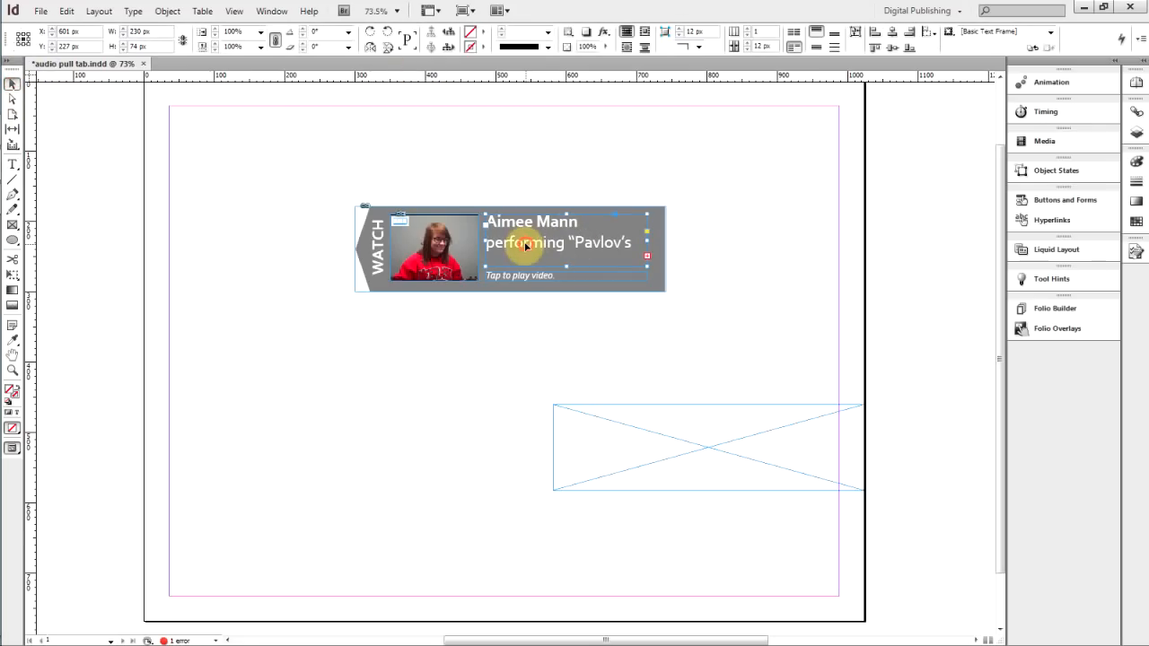
pyautogui.click(12, 164)
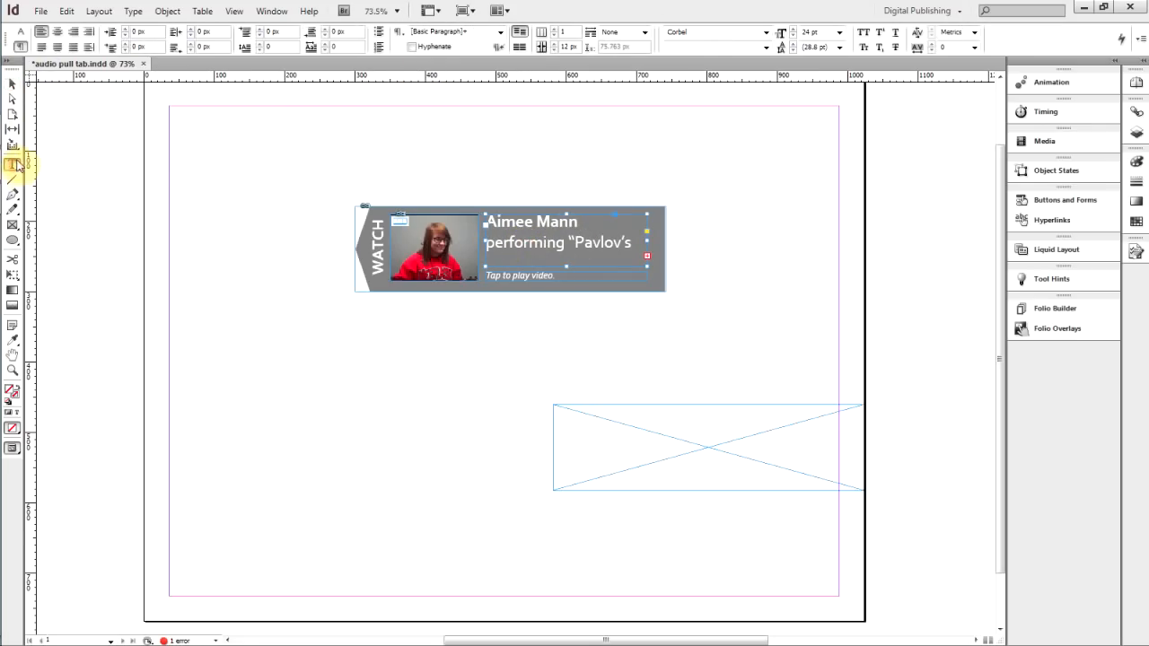
pyautogui.click(21, 33)
pyautogui.click(166, 37)
pyautogui.click(166, 37)
pyautogui.click(166, 37)
pyautogui.click(166, 29)
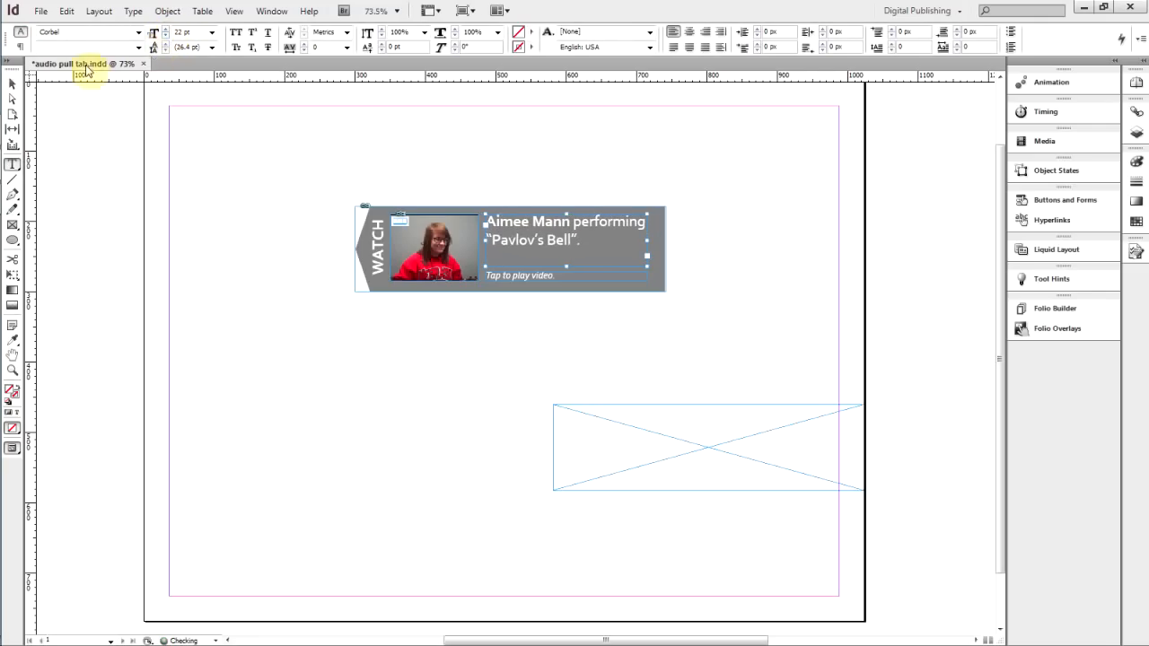
# Select the video and set its poster from the current frame at the very start of the clip
pyautogui.click(12, 84)
pyautogui.click(257, 213)
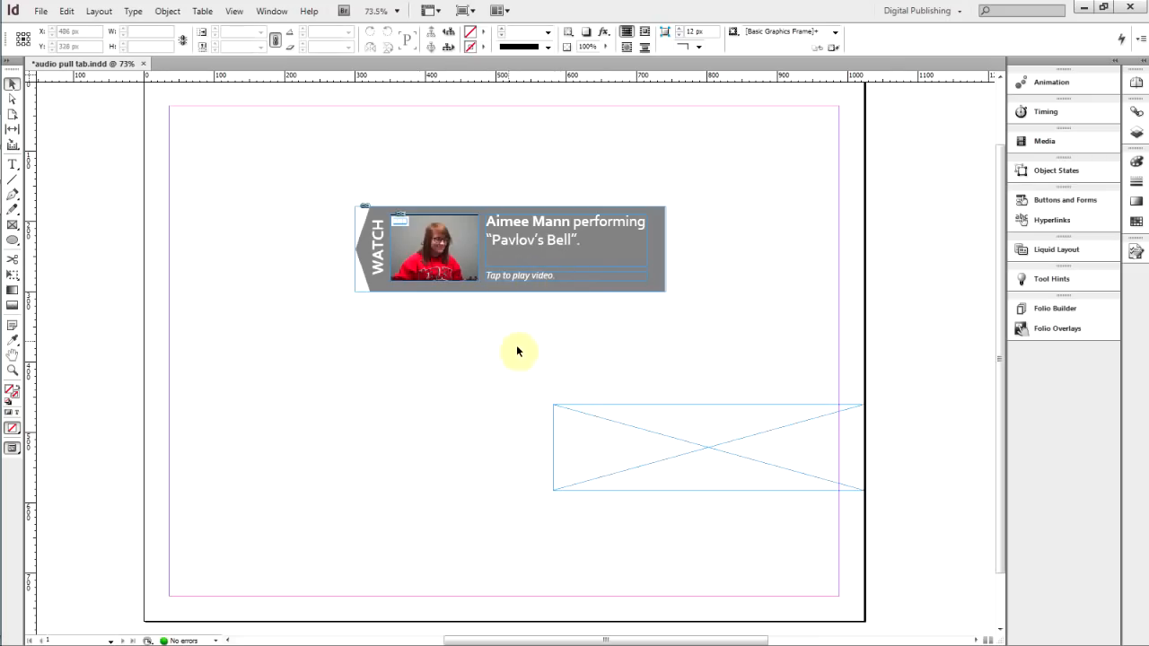
pyautogui.click(456, 271)
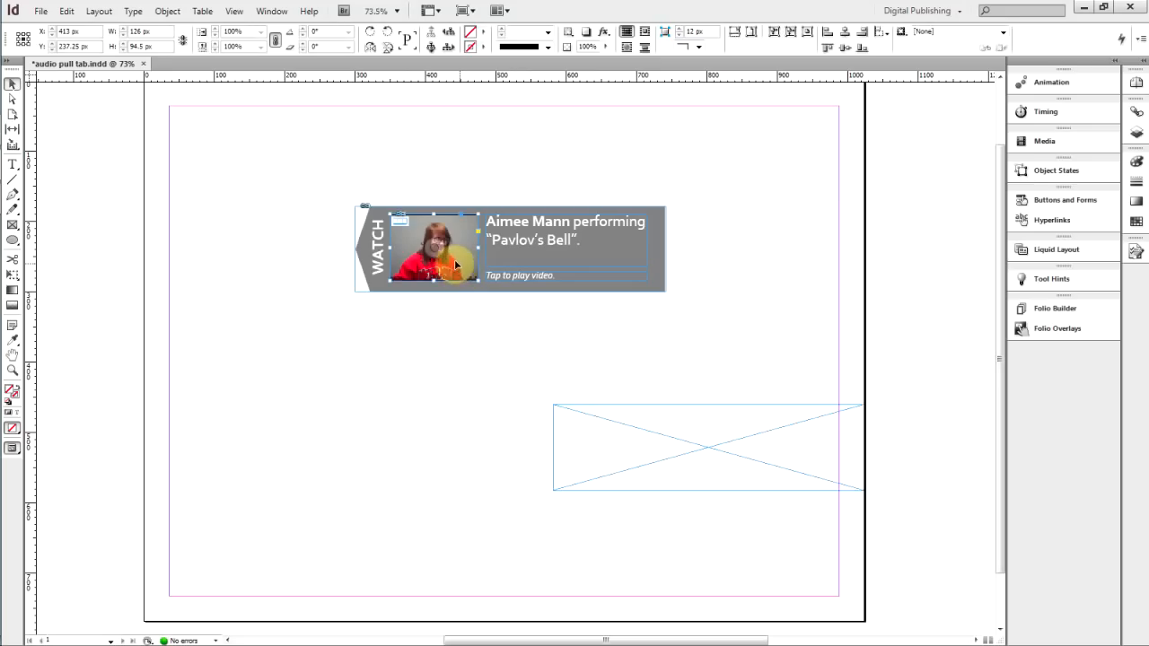
pyautogui.click(1044, 151)
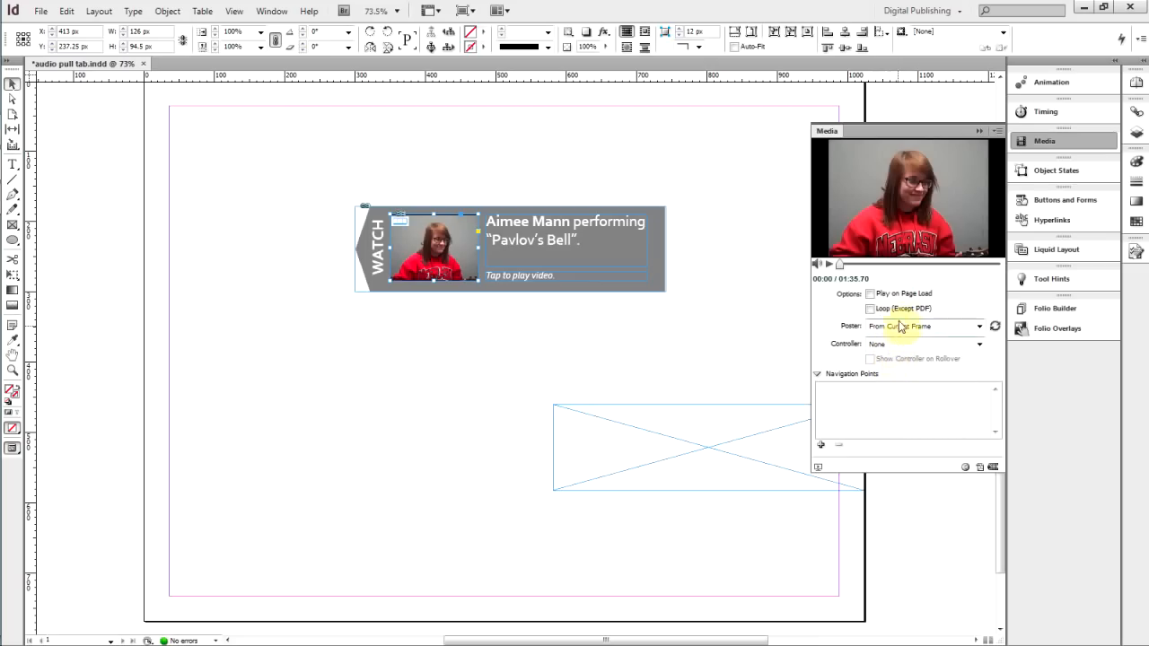
pyautogui.click(924, 329)
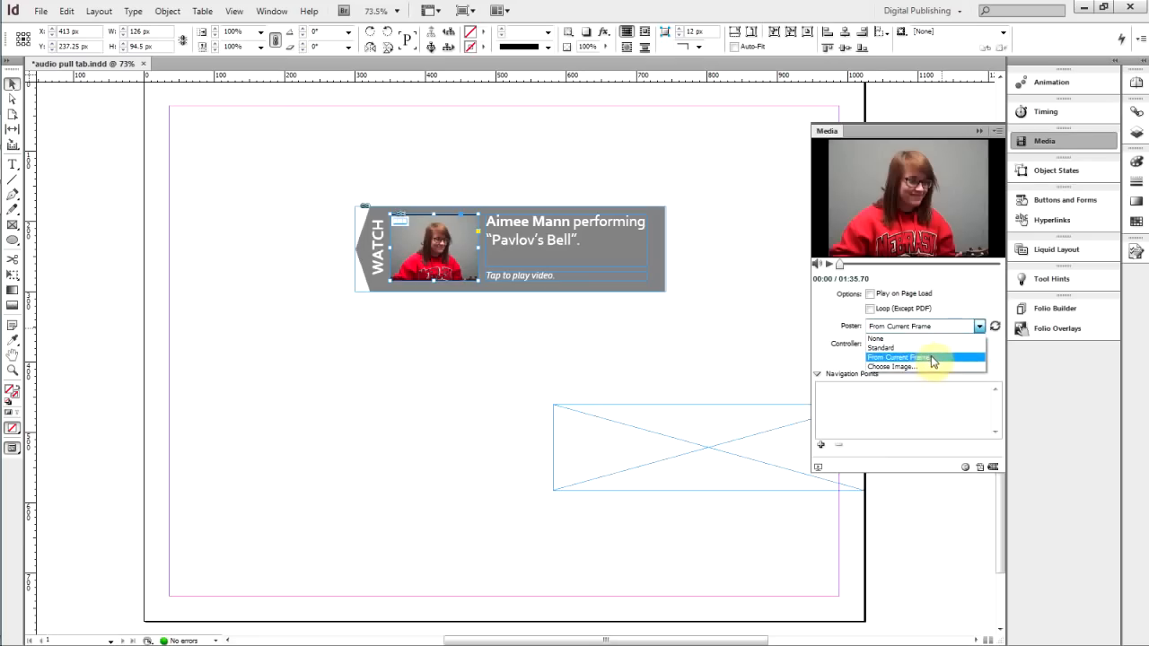
pyautogui.click(884, 298)
pyautogui.moveTo(839, 265); pyautogui.dragTo(961, 264)
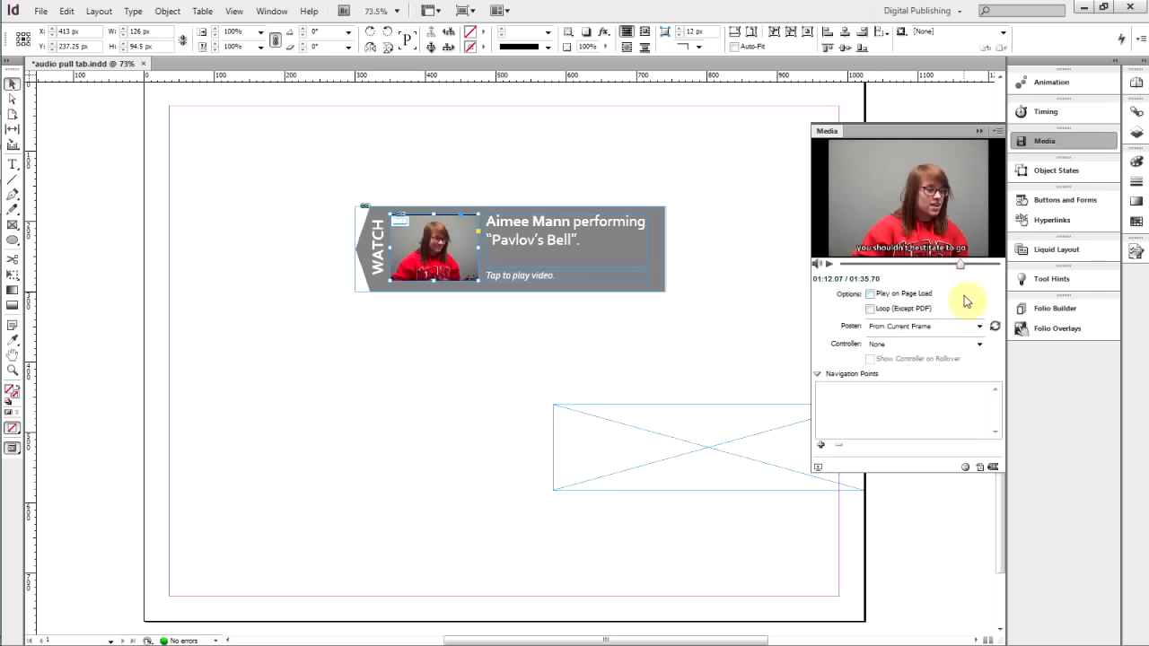
pyautogui.click(994, 327)
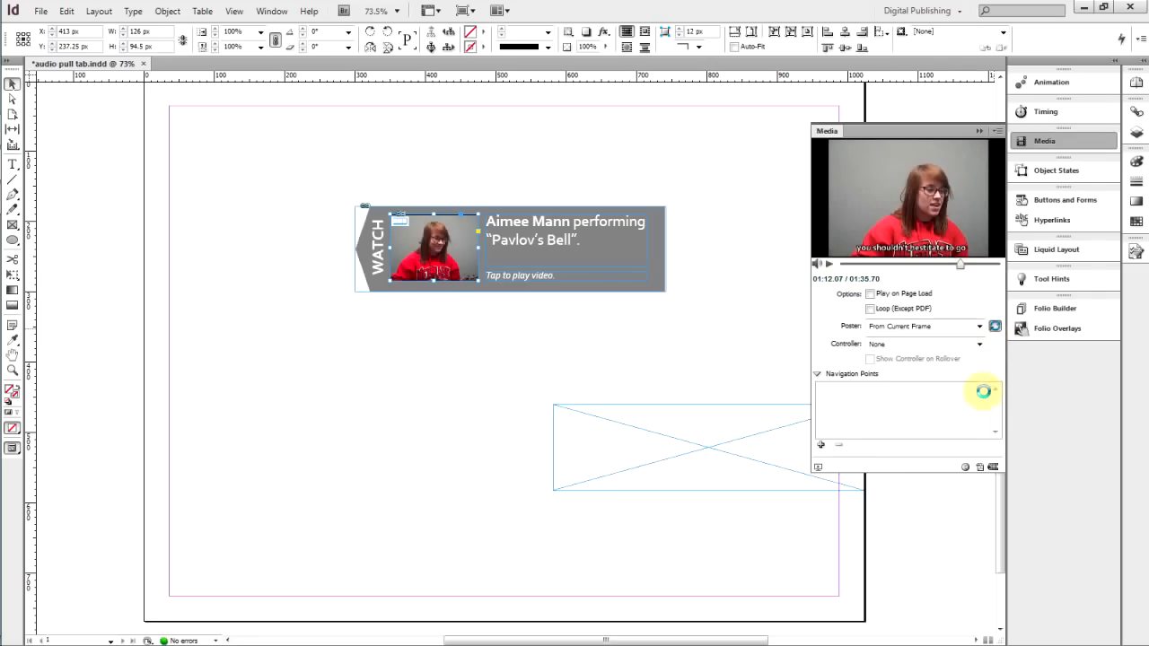
pyautogui.moveTo(961, 265); pyautogui.dragTo(803, 264)
pyautogui.click(994, 326)
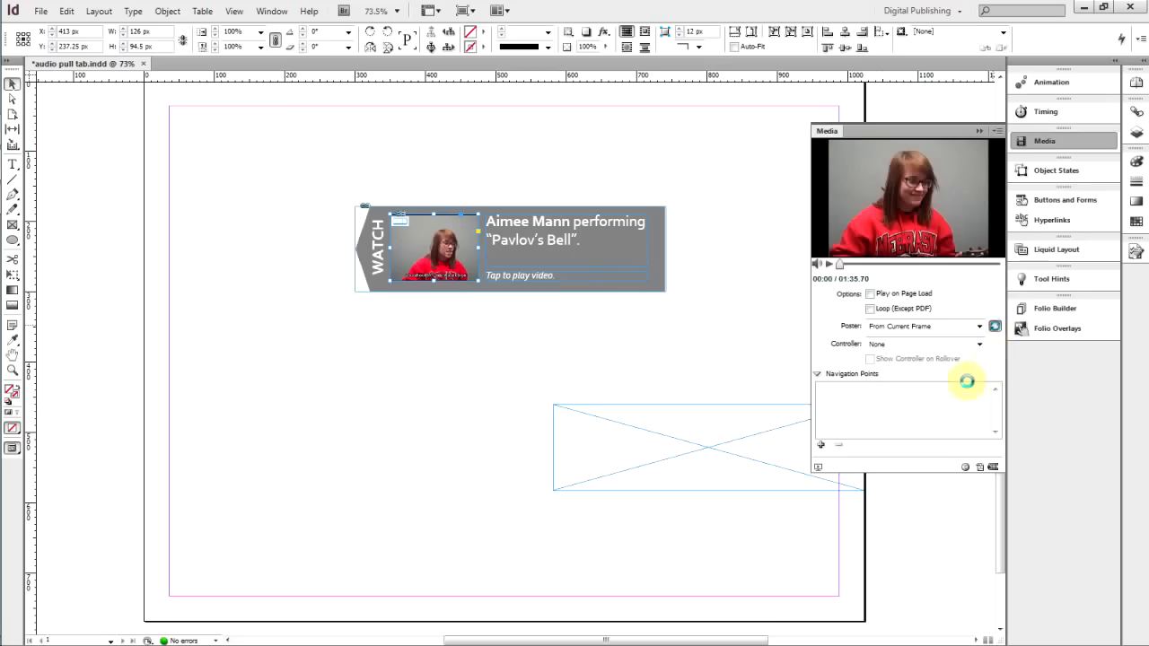
# Turn on Play Full Screen for the selected video in its Folio Overlays settings
pyautogui.click(980, 132)
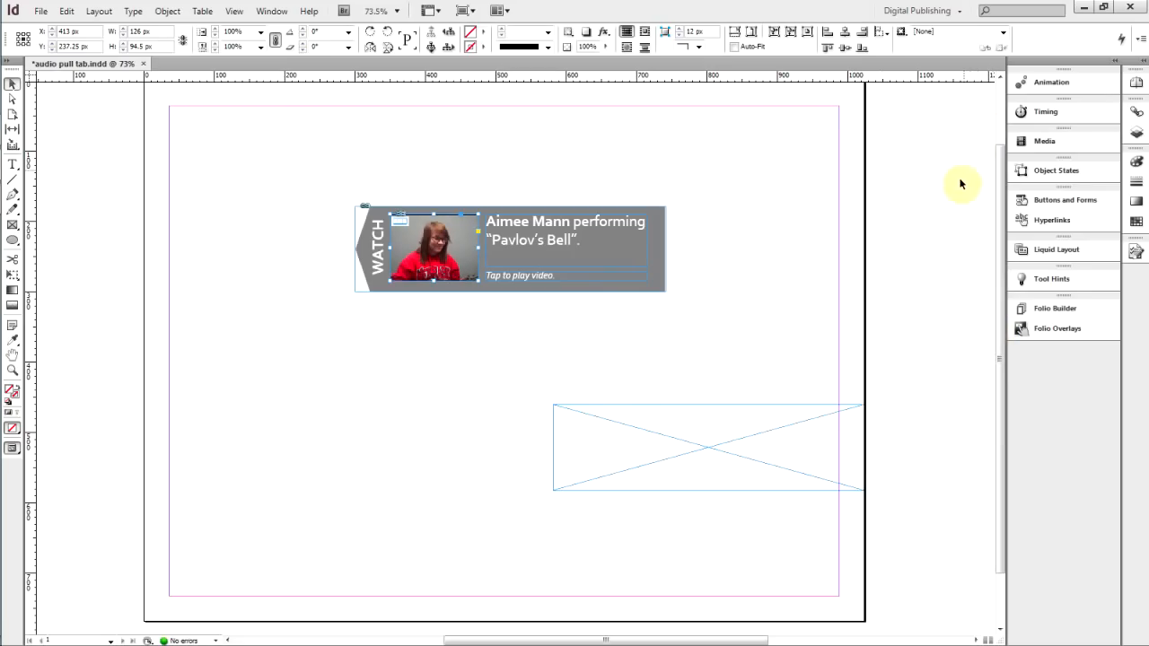
pyautogui.click(1038, 332)
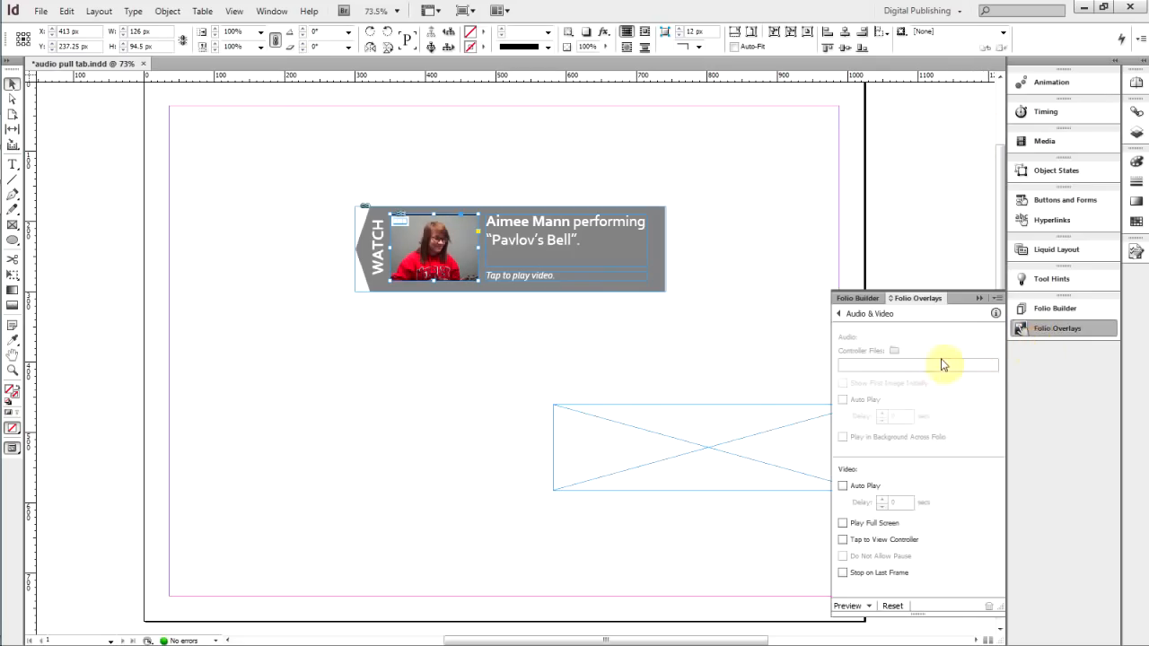
pyautogui.click(854, 525)
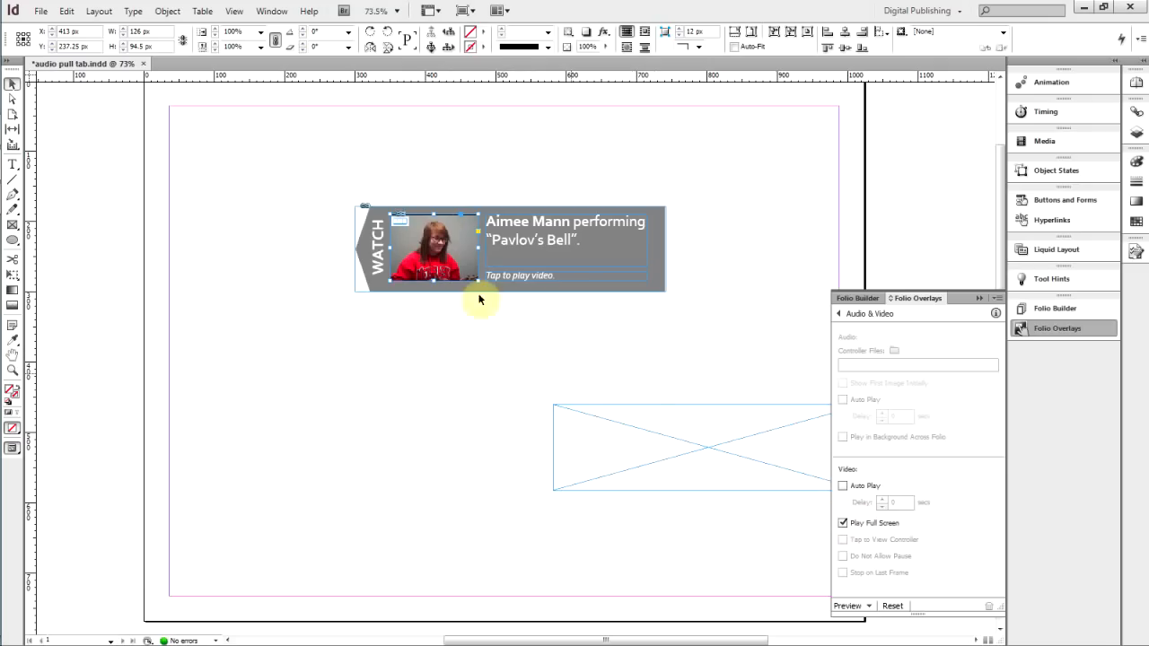
pyautogui.click(979, 298)
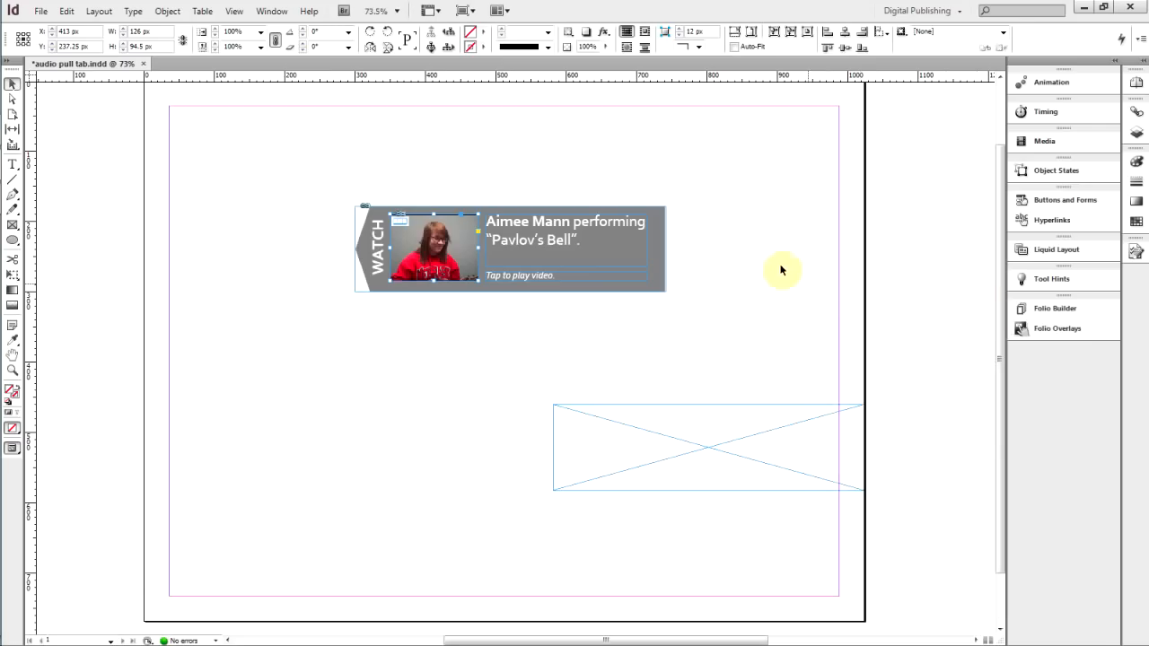
# Select the whole pull tab and group its video, text frames and tab shape together
pyautogui.click(753, 261)
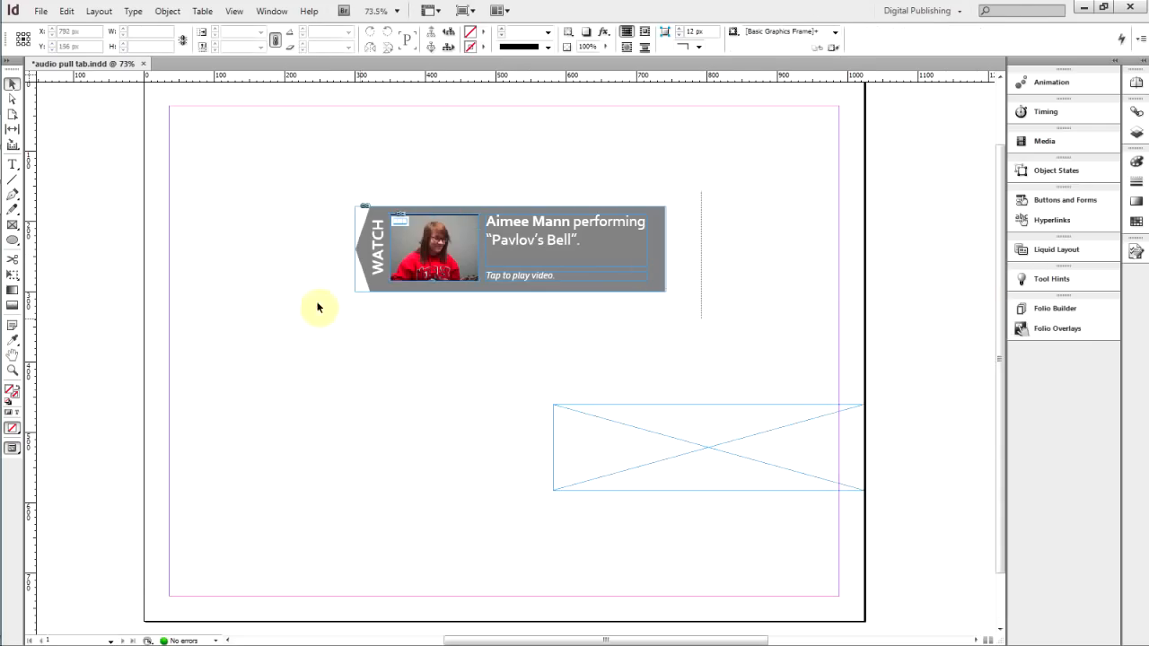
pyautogui.click(495, 288)
pyautogui.rightClick(557, 256)
pyautogui.click(597, 398)
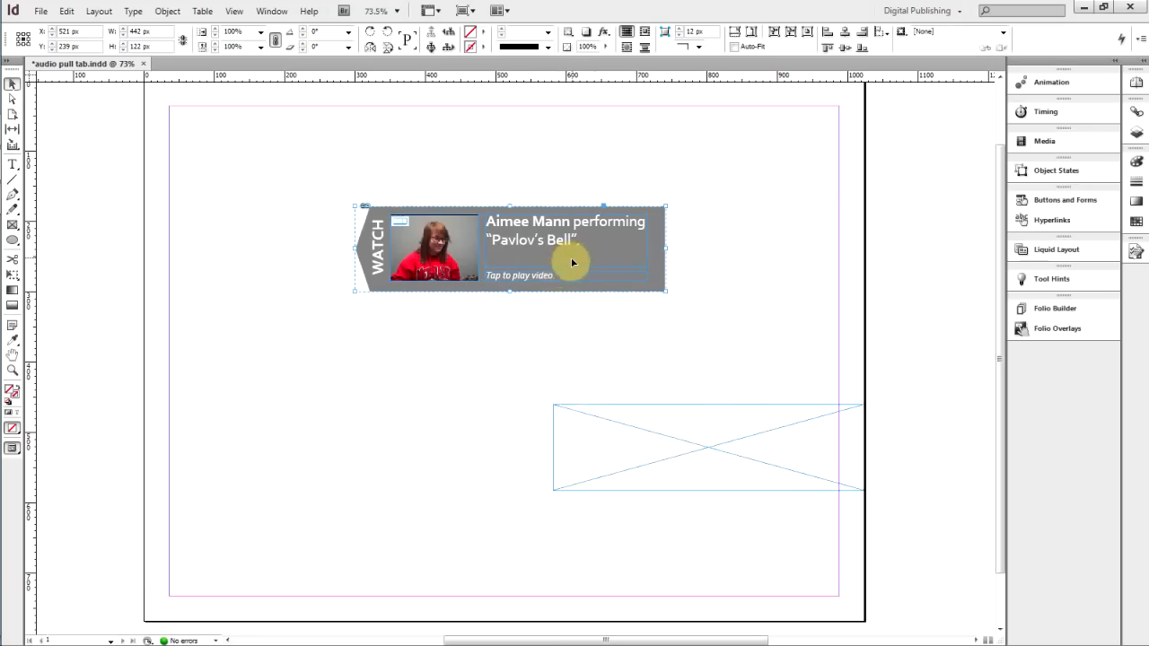
# Move the grouped pull tab to sit just right of the empty scrollable frame, at about X 1195 px
pyautogui.moveTo(459, 262); pyautogui.dragTo(946, 472)
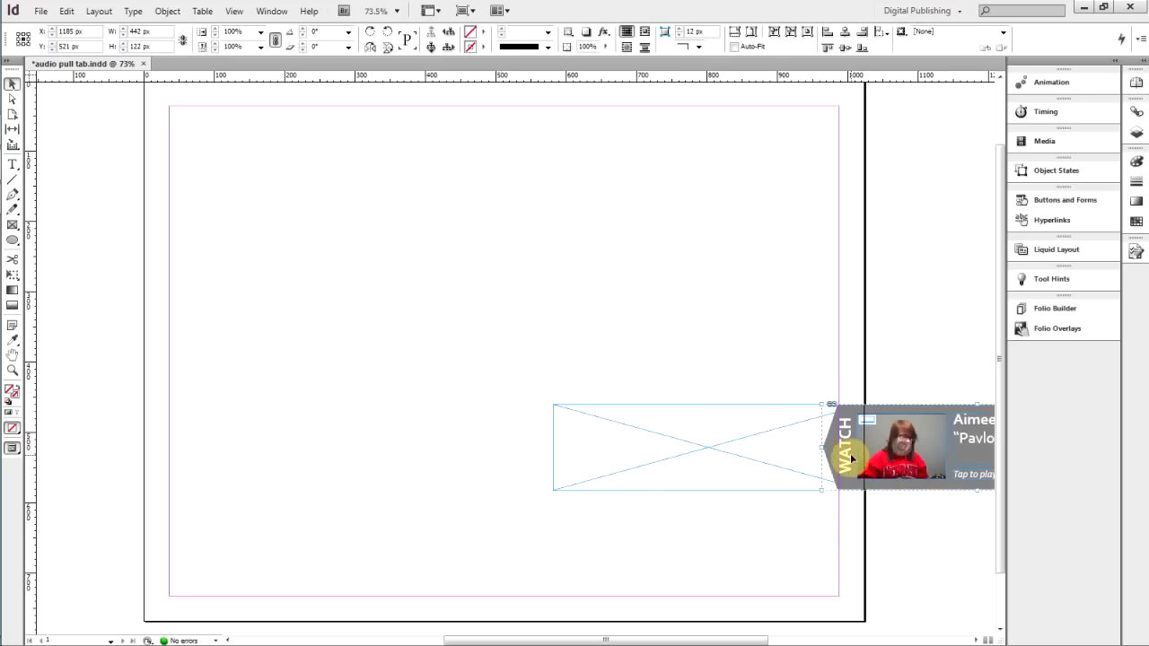
pyautogui.press('Right')
pyautogui.press('Right')
pyautogui.press('Right')
pyautogui.press('Right')
pyautogui.press('Right')
pyautogui.press('Right')
pyautogui.press('Right')
pyautogui.press('Right')
pyautogui.press('Right')
pyautogui.press('Right')
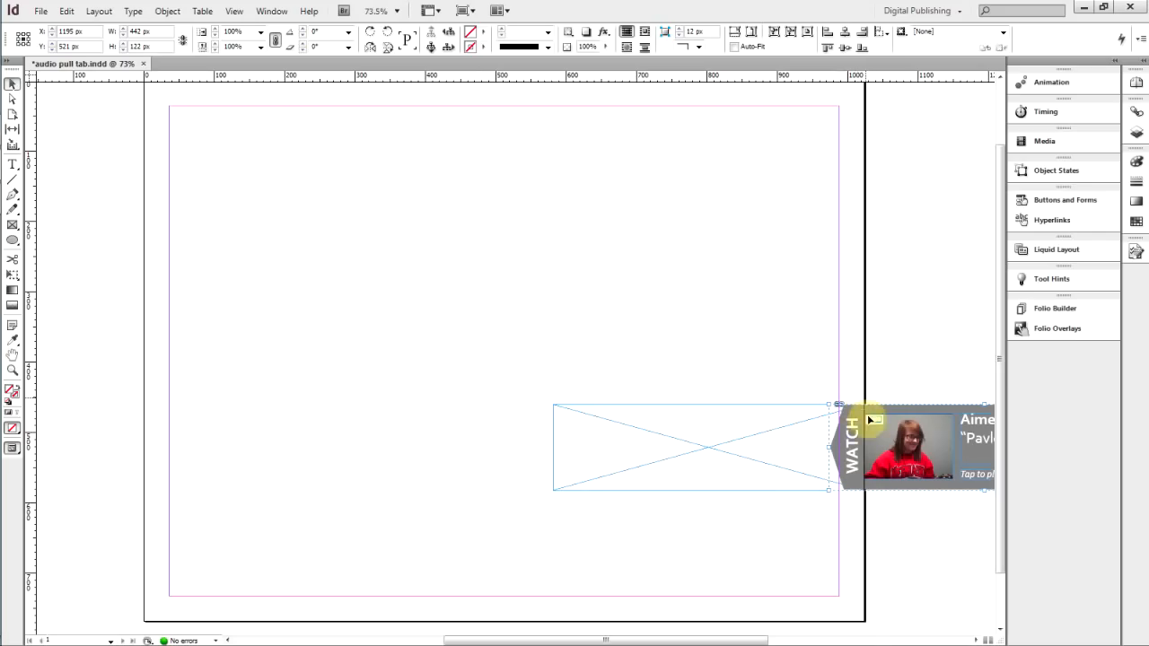
# Cut the pull tab group and paste it into the scrollable frame
pyautogui.moveTo(1002, 361); pyautogui.dragTo(1003, 392)
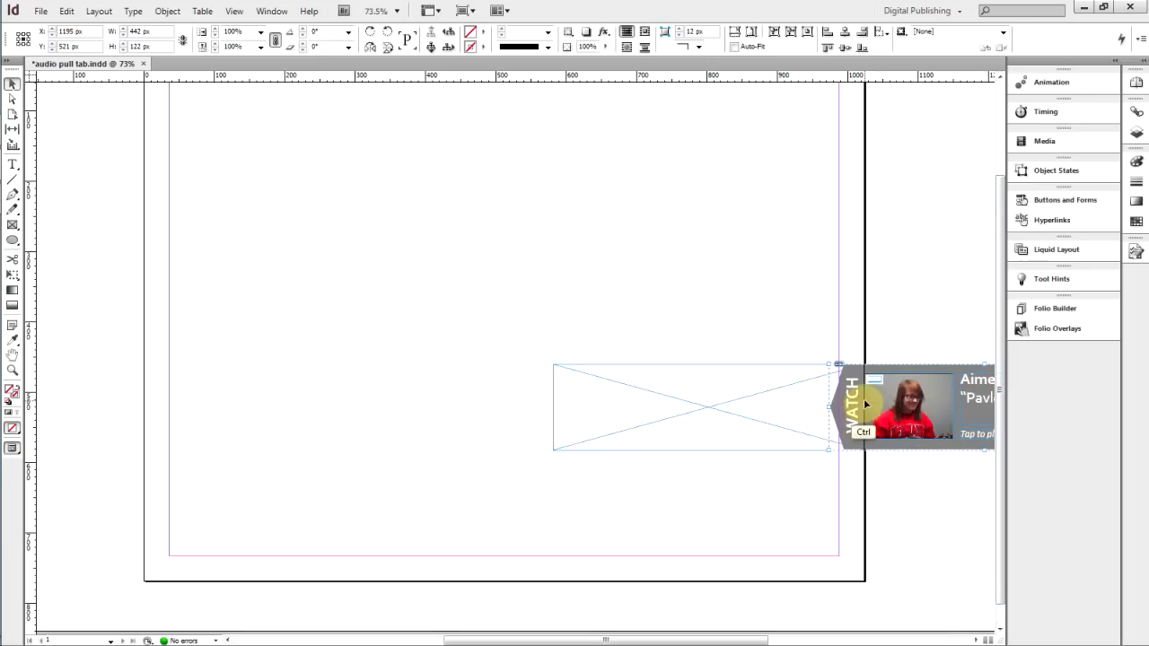
pyautogui.hotkey('ctrl', 'x')
pyautogui.click(759, 405)
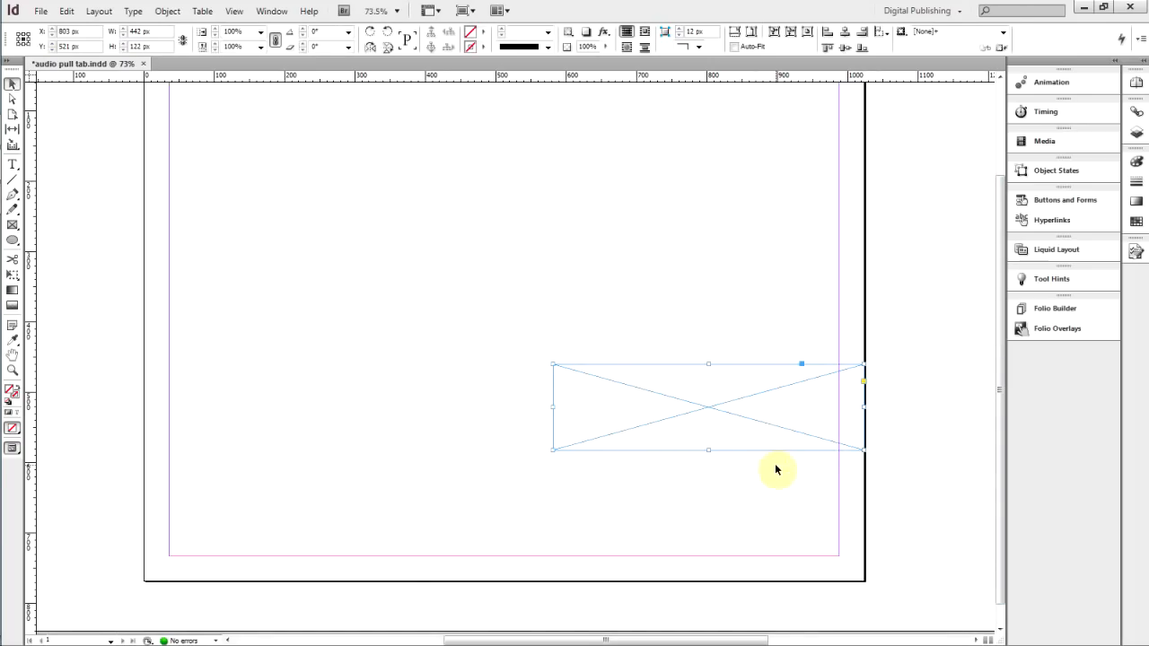
pyautogui.hotkey('ctrl', 'alt', 'v')
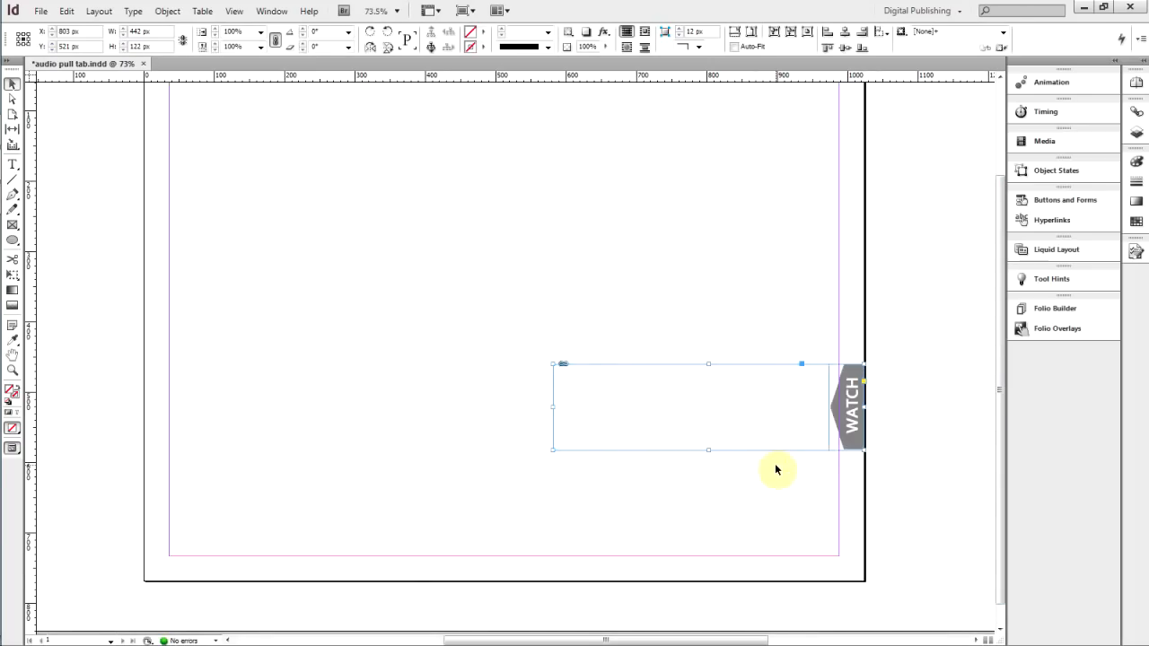
# Review the scrollable frame's overlay settings and save the document
pyautogui.click(1027, 329)
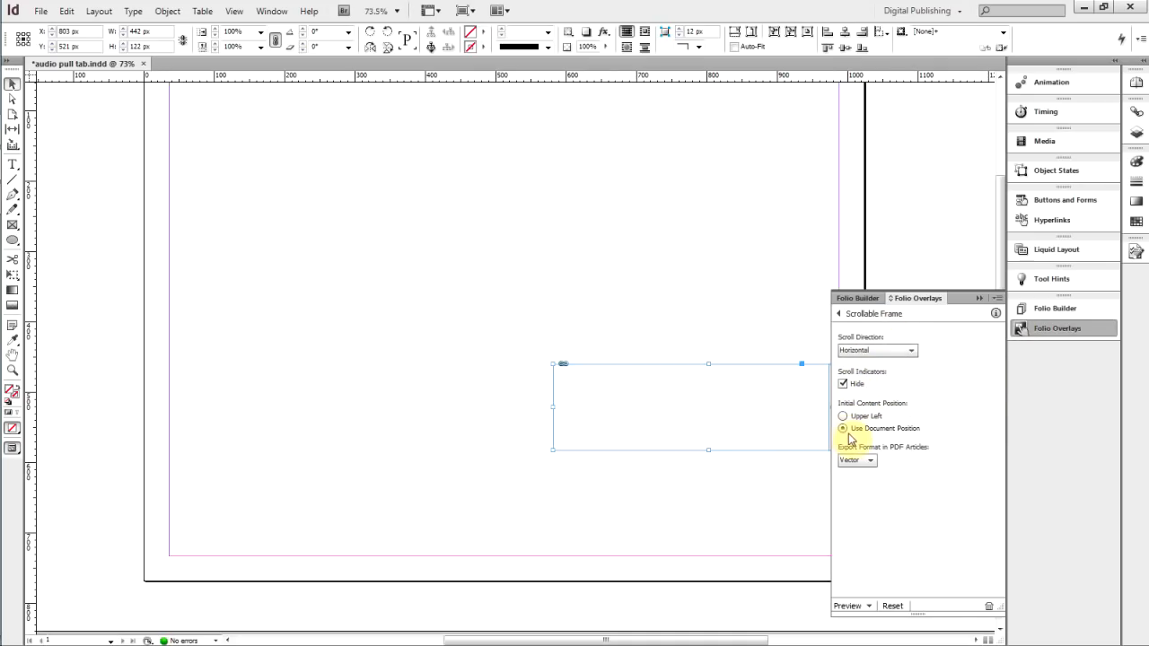
pyautogui.click(980, 299)
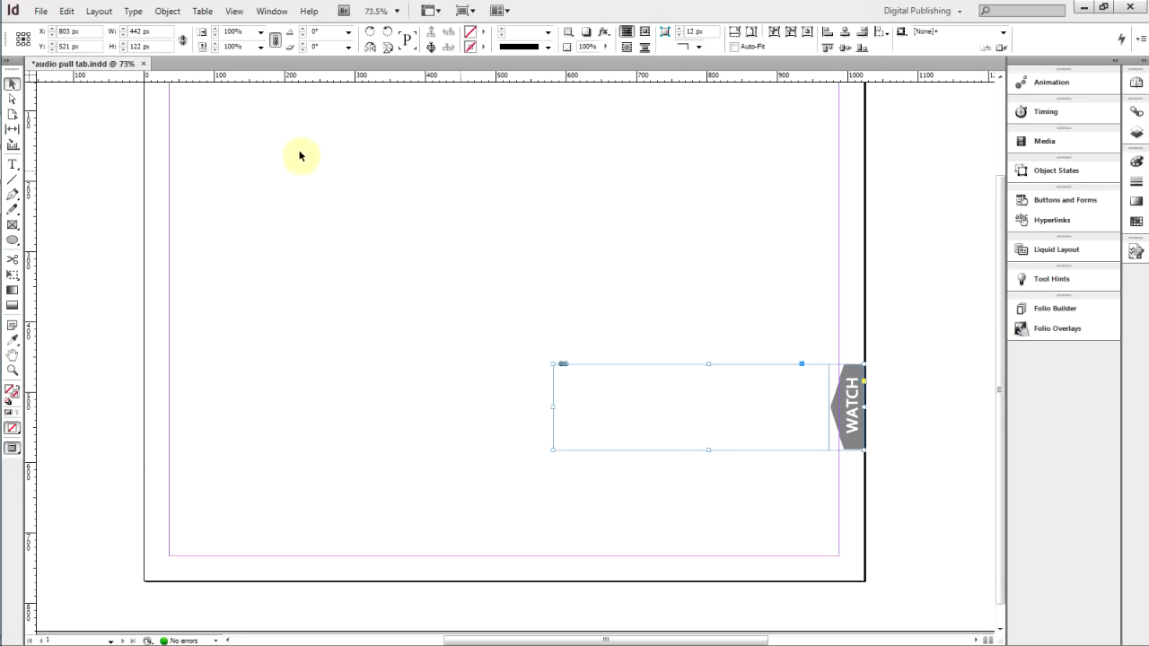
pyautogui.click(41, 11)
pyautogui.click(72, 148)
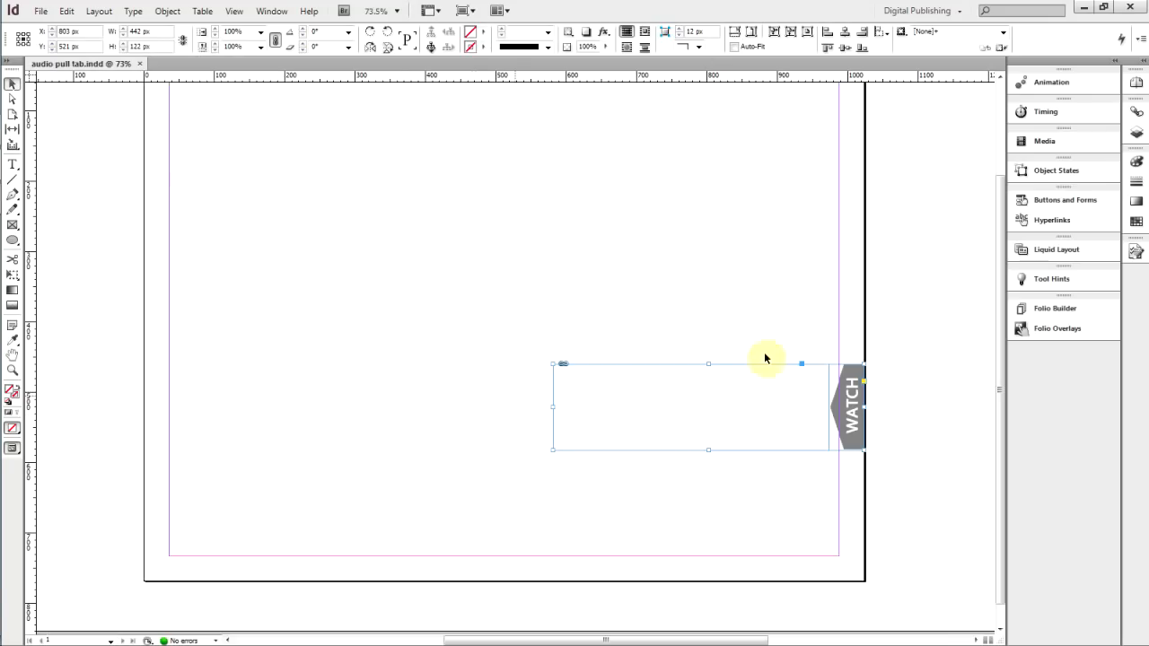
# Preview the page in the Content Viewer and play the video full screen, then pause and close it
pyautogui.click(1061, 331)
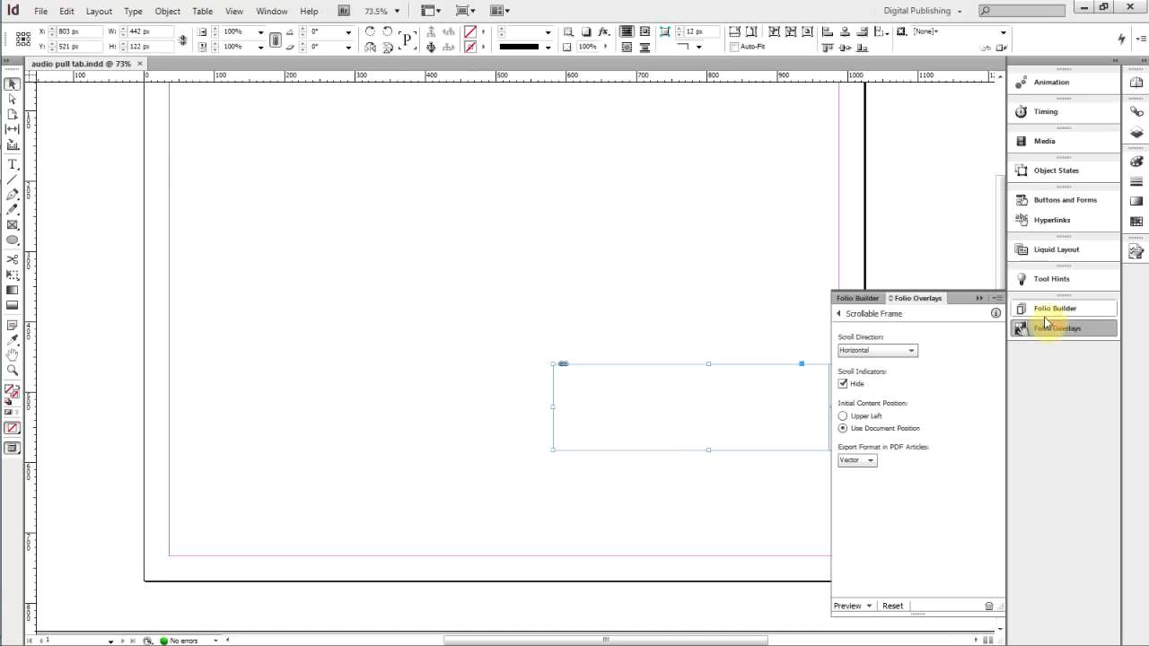
pyautogui.click(996, 298)
pyautogui.click(964, 304)
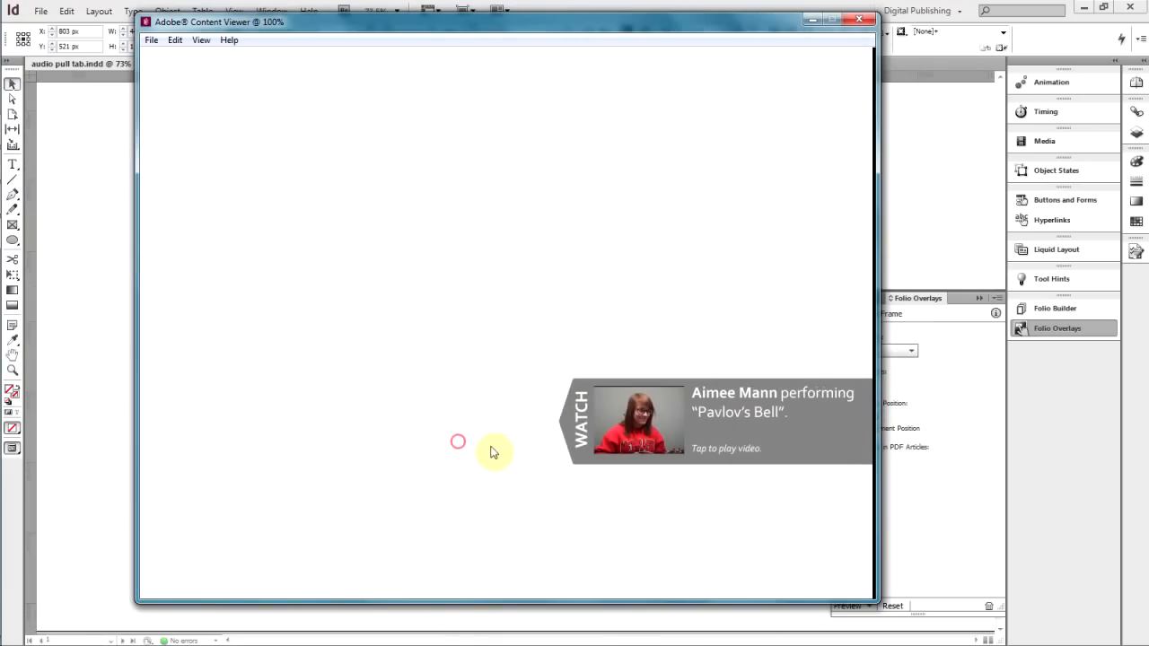
pyautogui.click(643, 445)
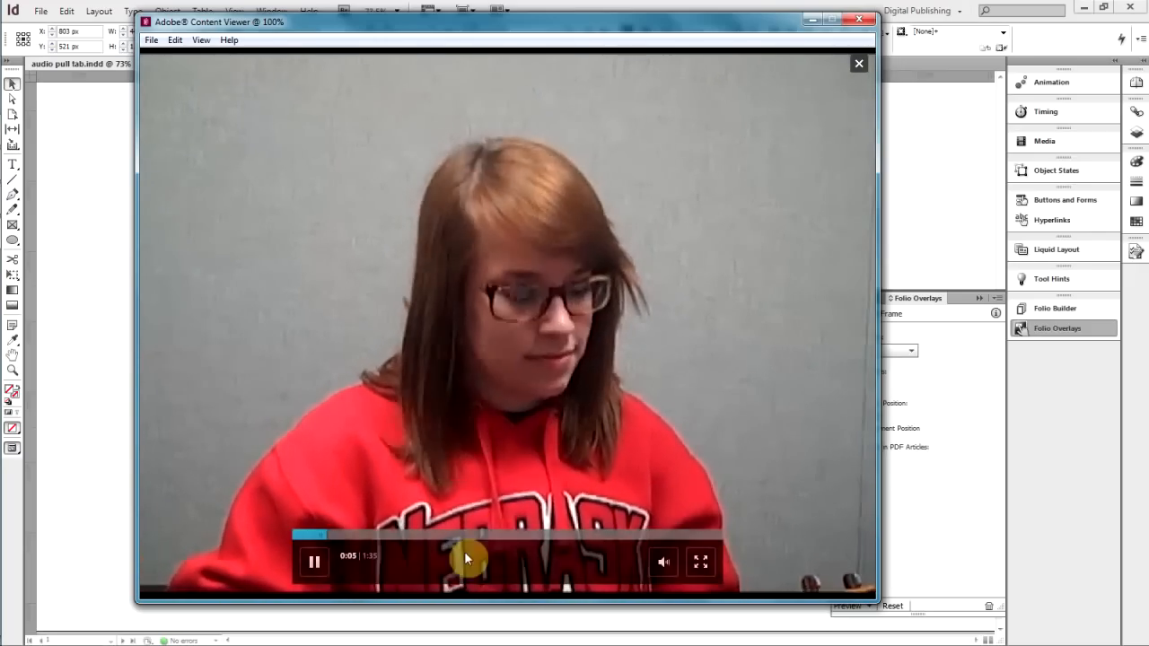
pyautogui.click(320, 561)
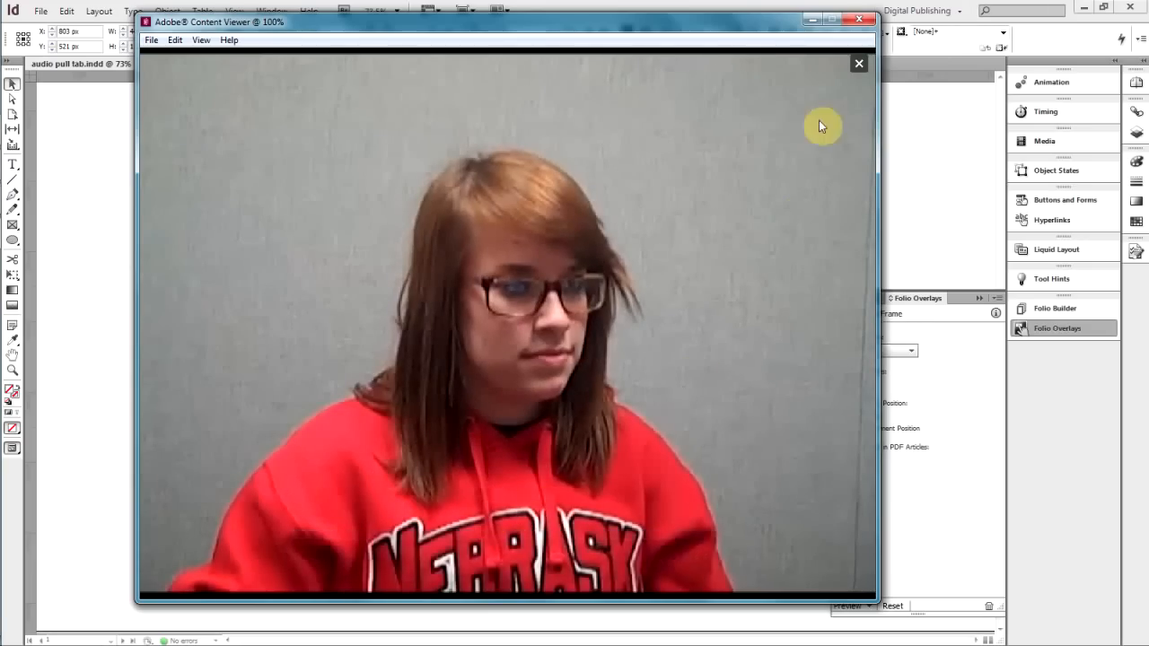
pyautogui.click(859, 63)
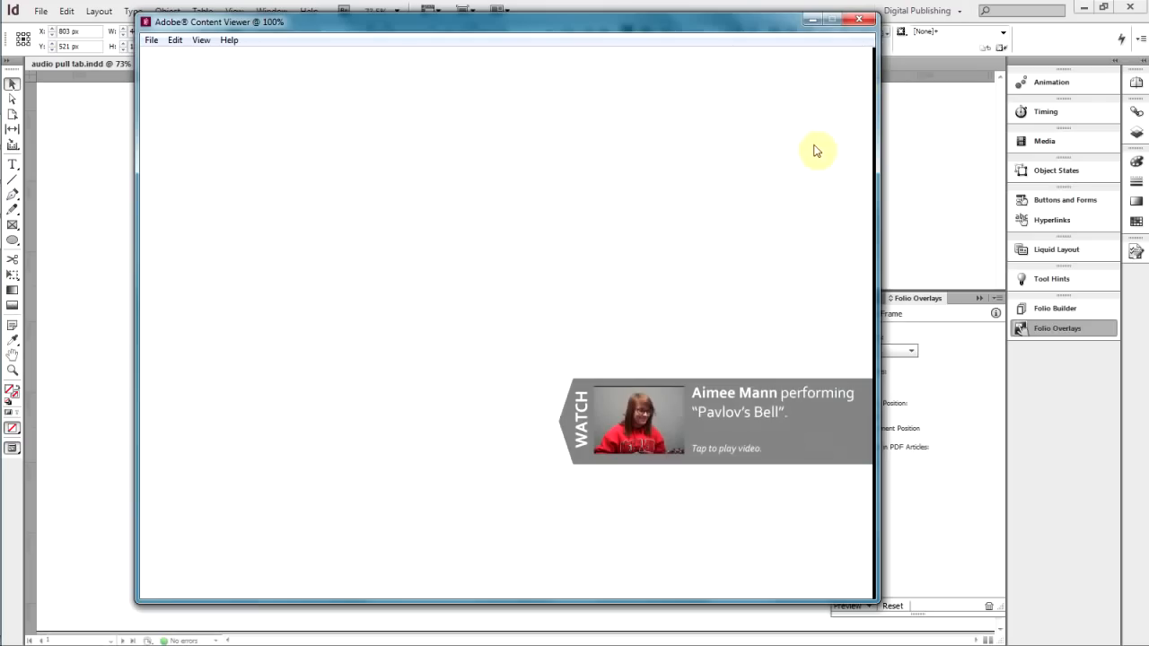
# Test sliding the pull tab closed in the preview, then close the Content Viewer and its error dialog
pyautogui.click(579, 431)
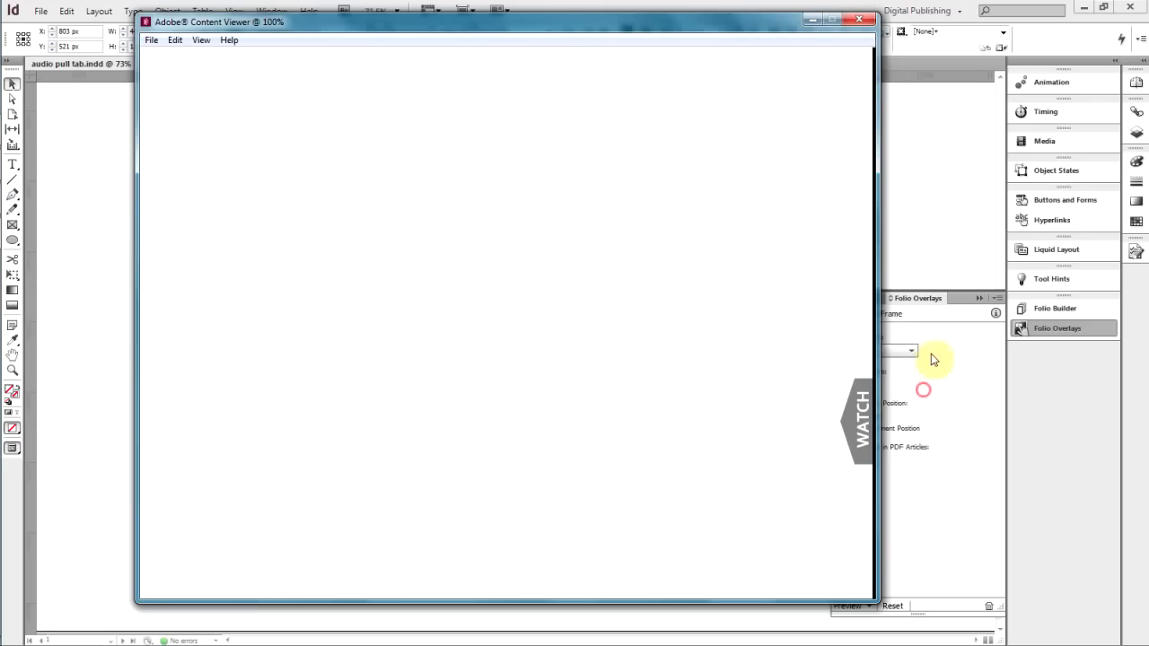
pyautogui.click(859, 22)
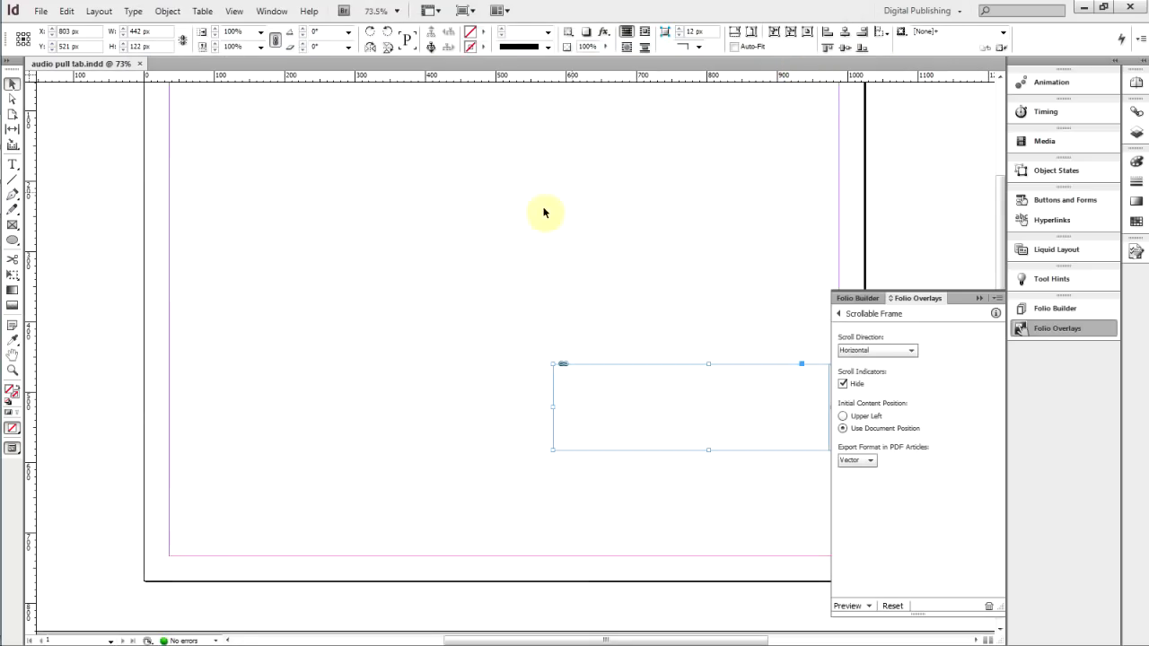
pyautogui.click(655, 334)
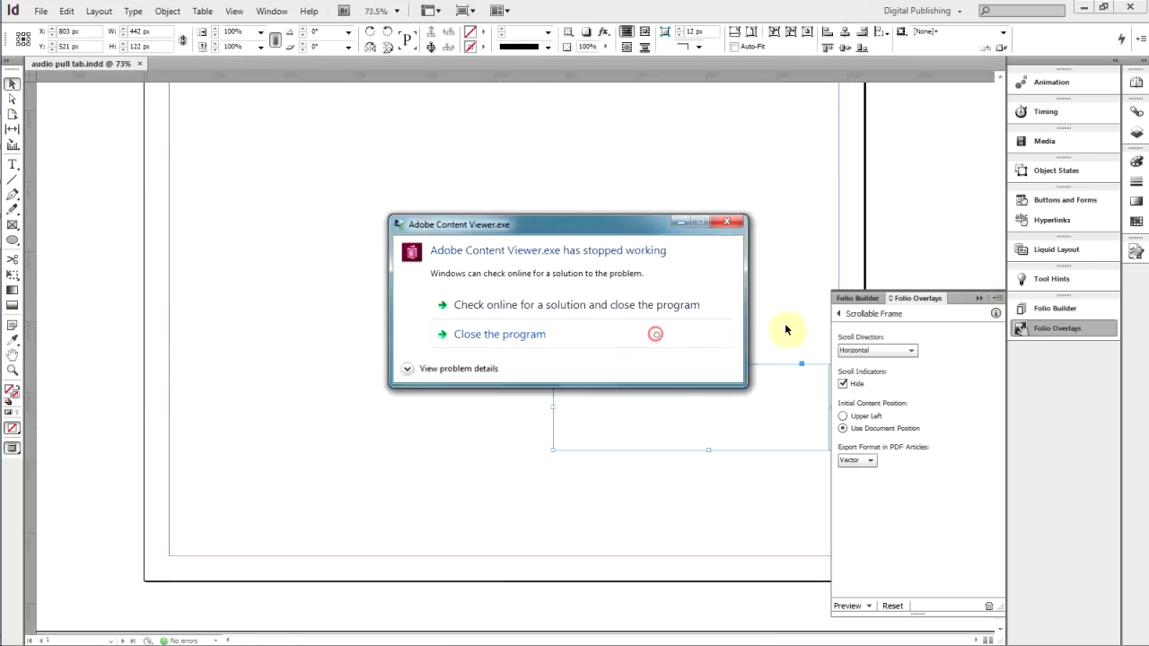
pyautogui.click(980, 299)
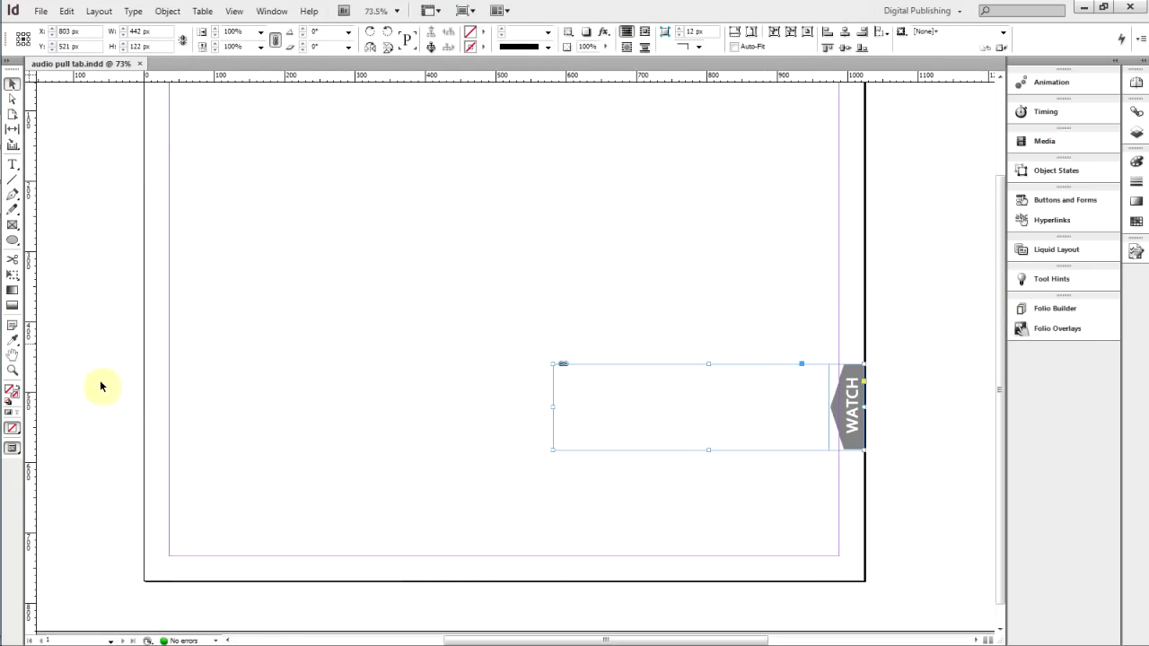